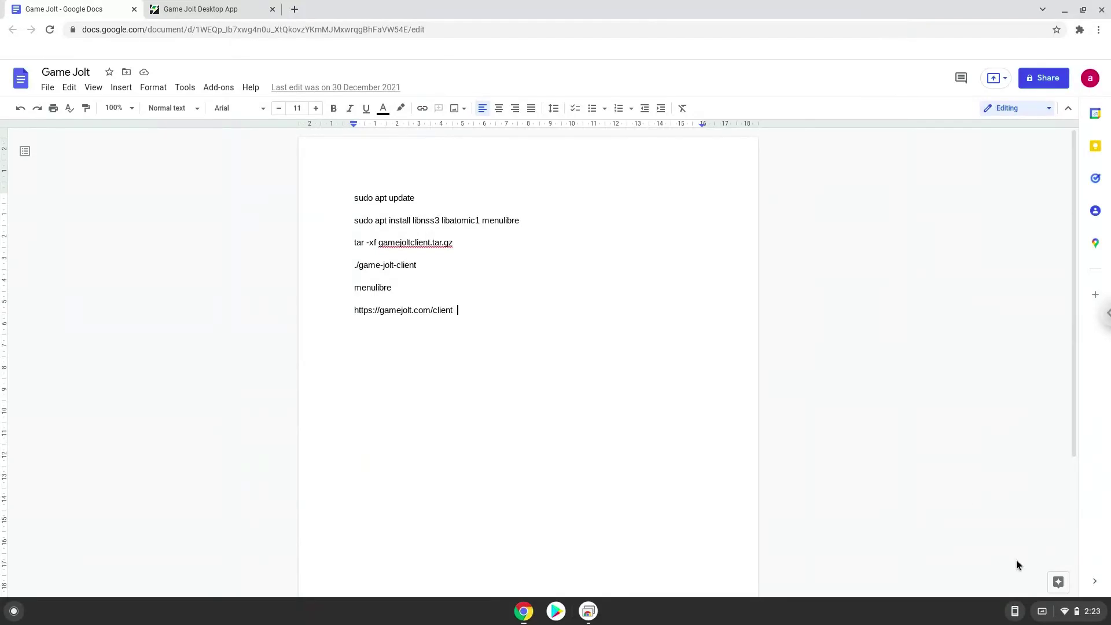
# - Open the Developers page under Advanced in ChromeOS Settings
pyautogui.click(1055, 612)
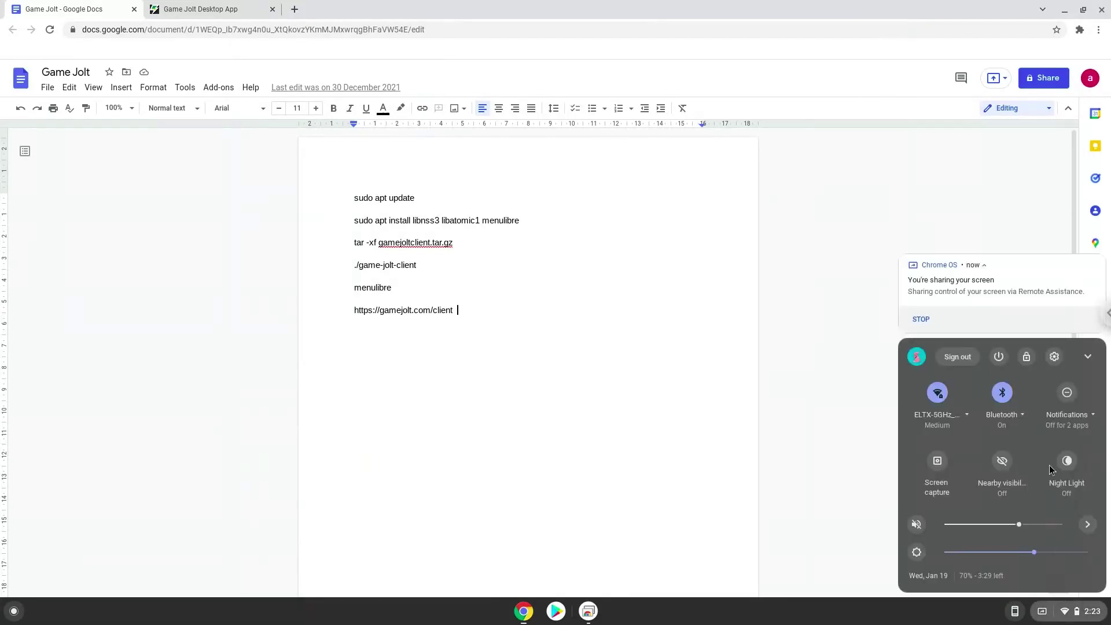
pyautogui.click(1046, 360)
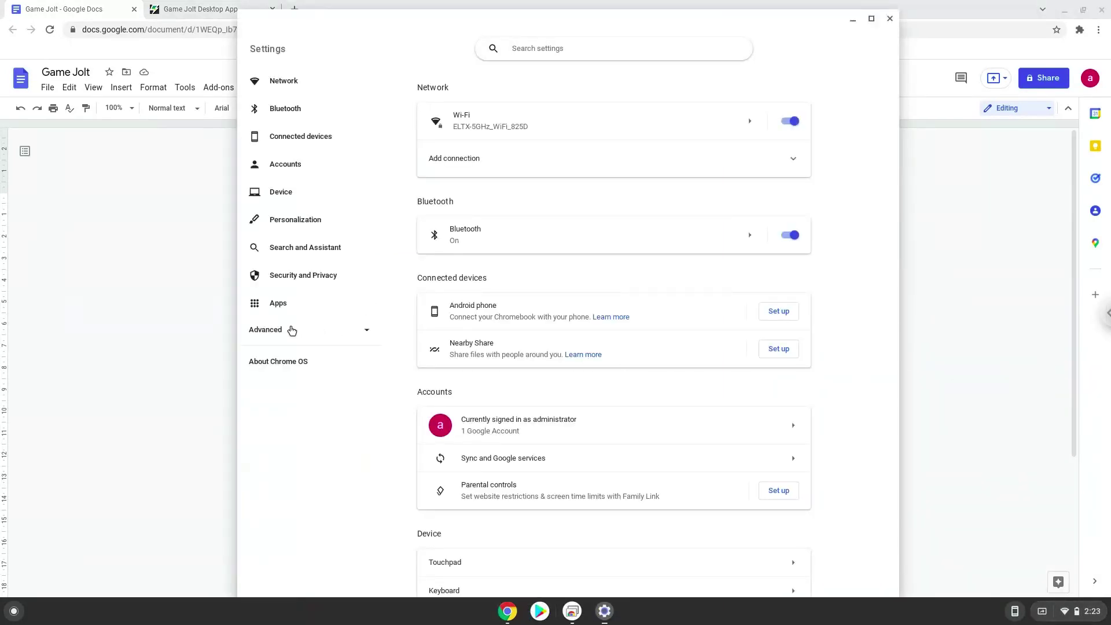
pyautogui.click(292, 331)
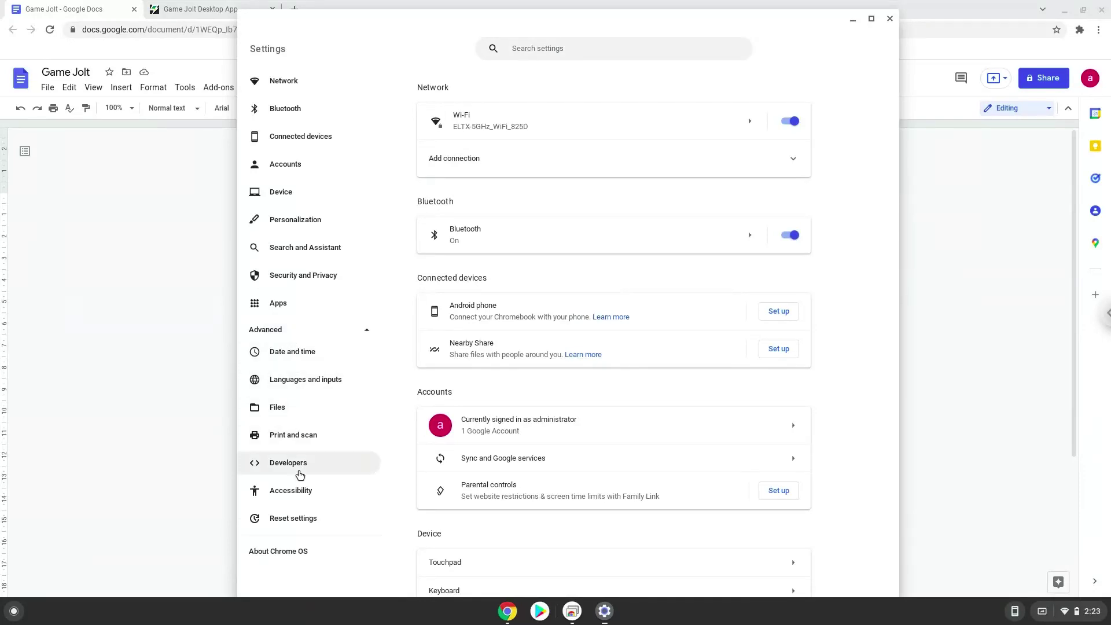
pyautogui.click(300, 475)
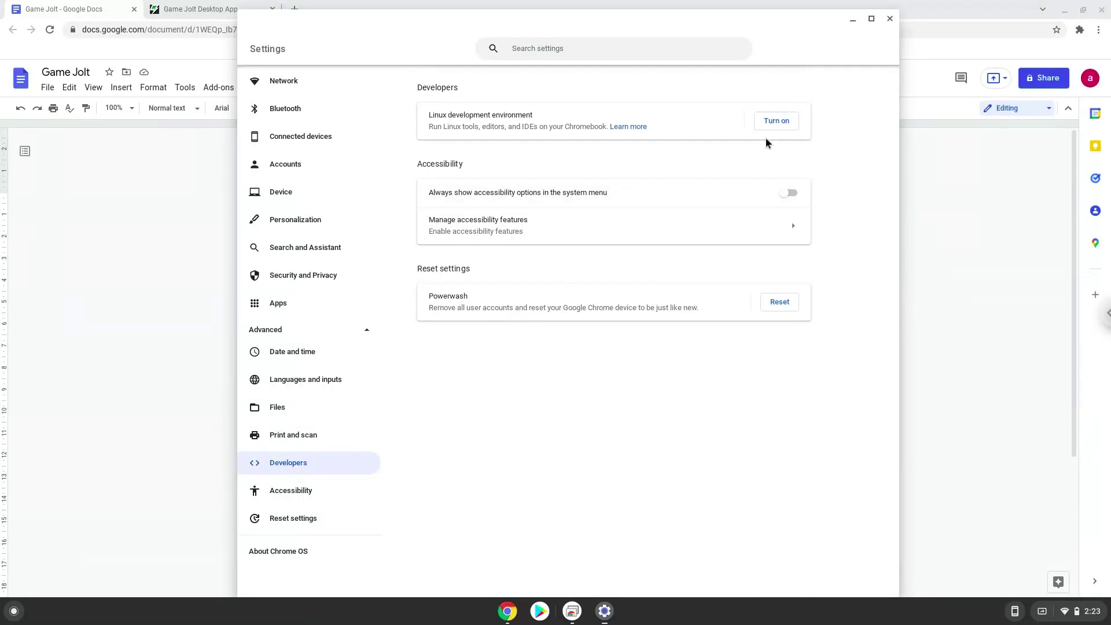
# - Turn on and install the Linux development environment, then close its terminal
pyautogui.click(777, 122)
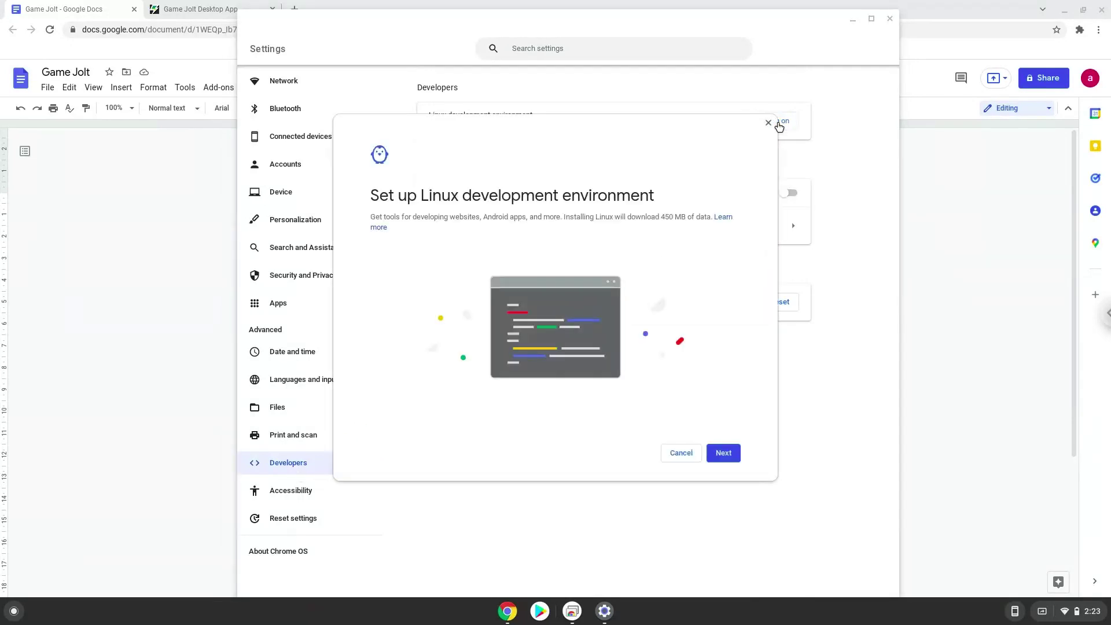
pyautogui.click(724, 453)
pyautogui.click(726, 453)
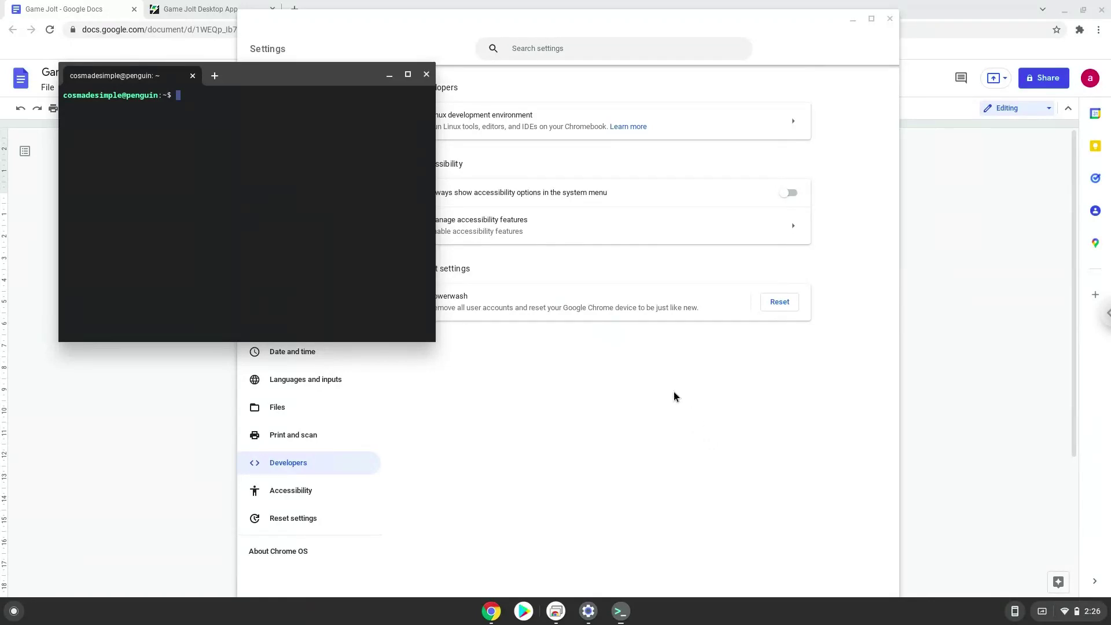
pyautogui.click(426, 75)
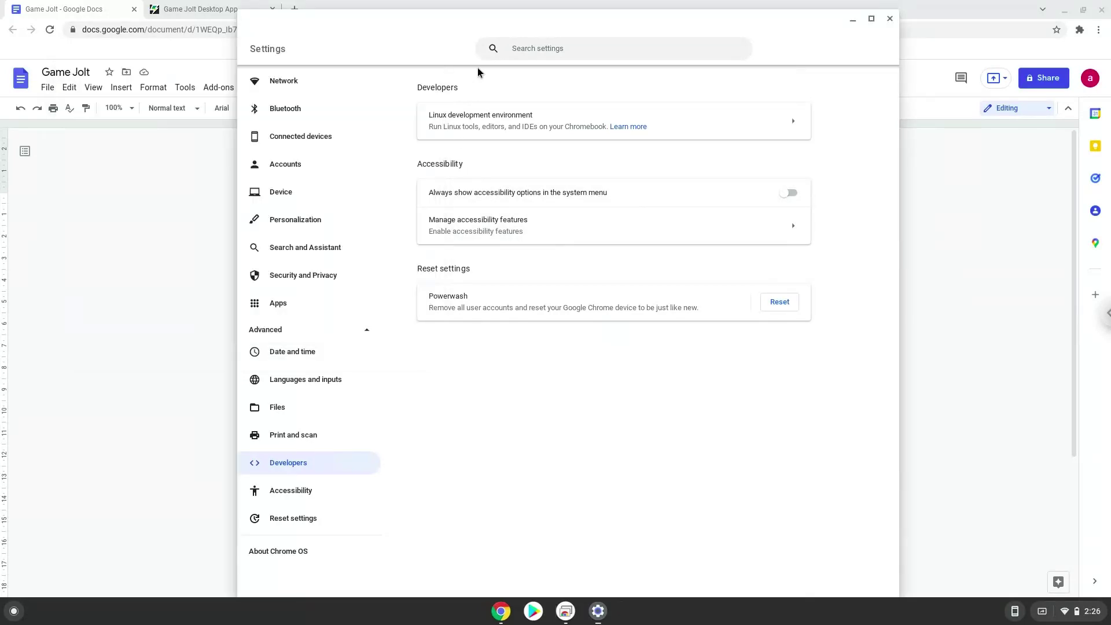
# - Close Settings and download the Linux 64-bit Game Jolt Client as gamejoltclient.tar.gz
pyautogui.click(886, 19)
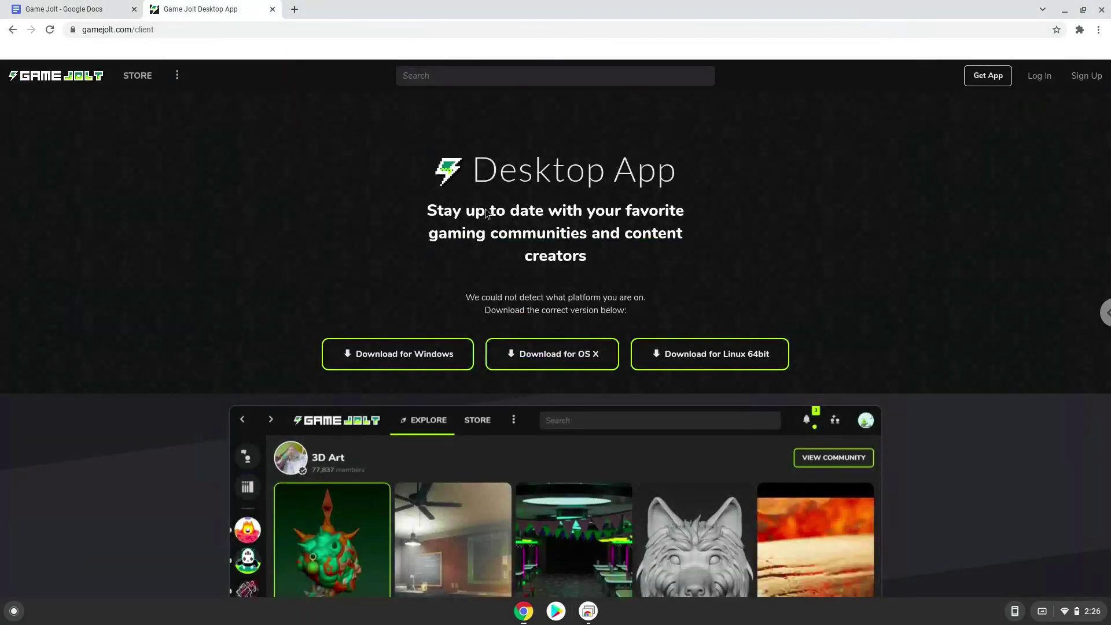
pyautogui.click(657, 358)
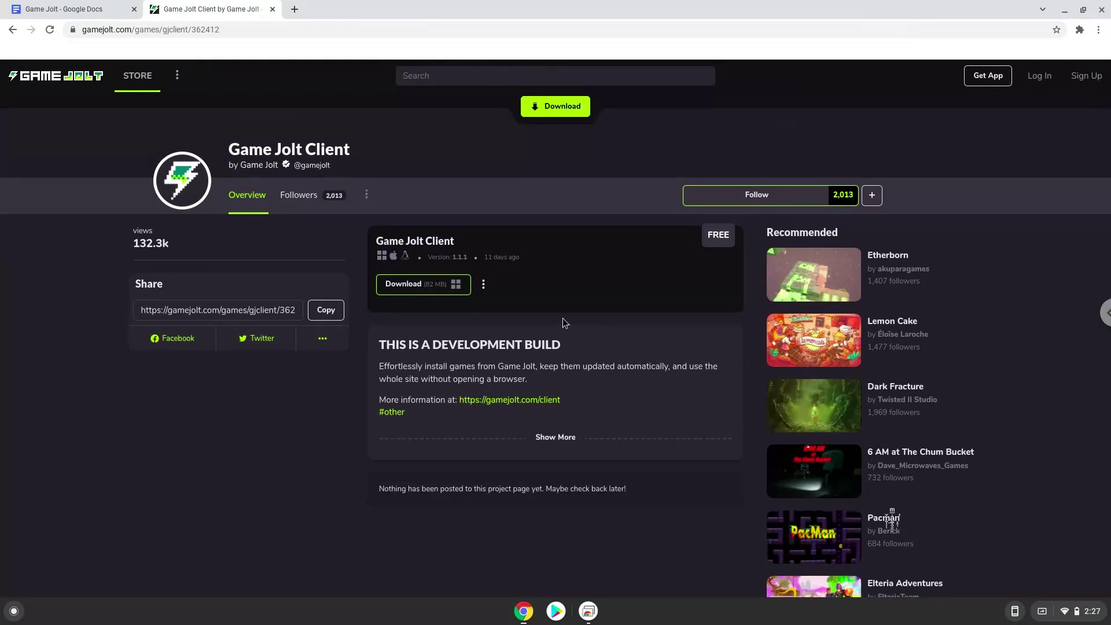
pyautogui.click(484, 287)
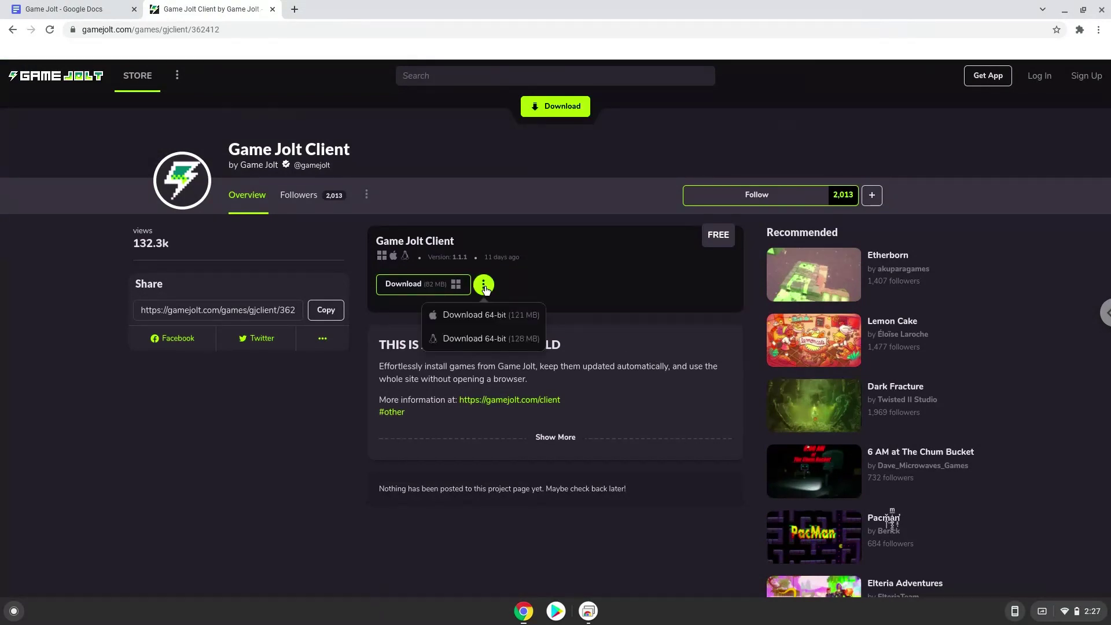
pyautogui.click(481, 340)
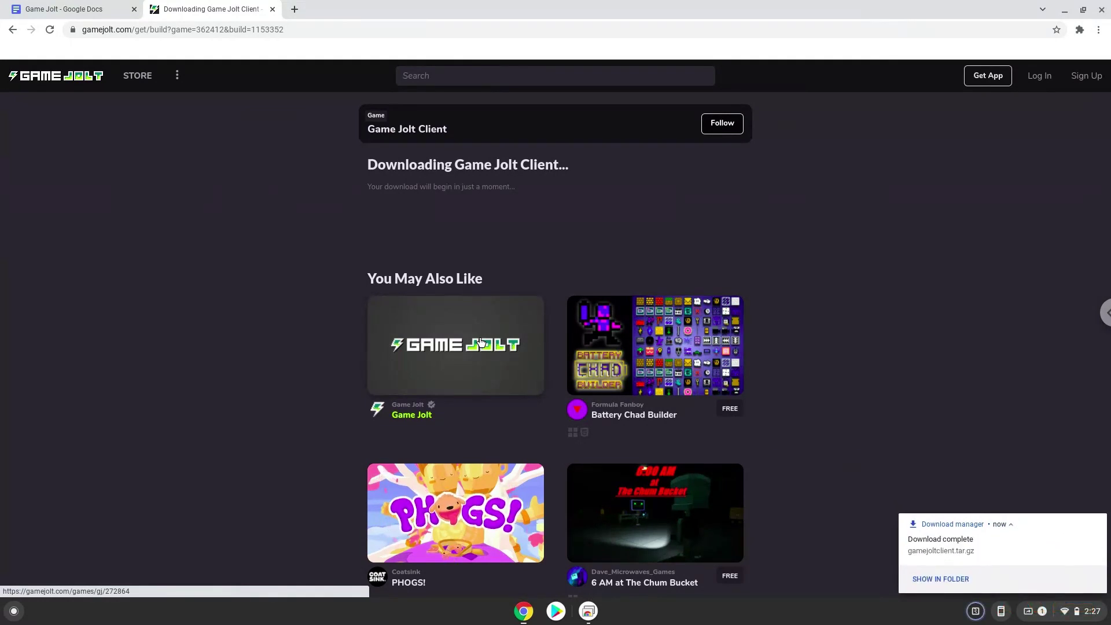
# - Cut gamejoltclient.tar.gz from Downloads and paste it into Linux files
pyautogui.click(909, 578)
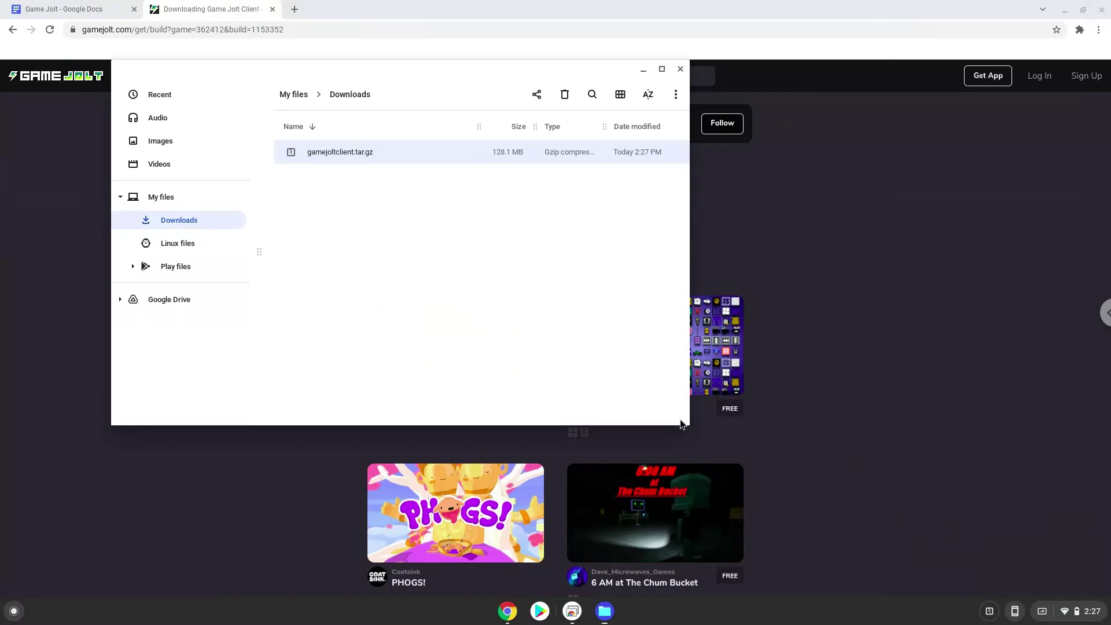
pyautogui.rightClick(337, 154)
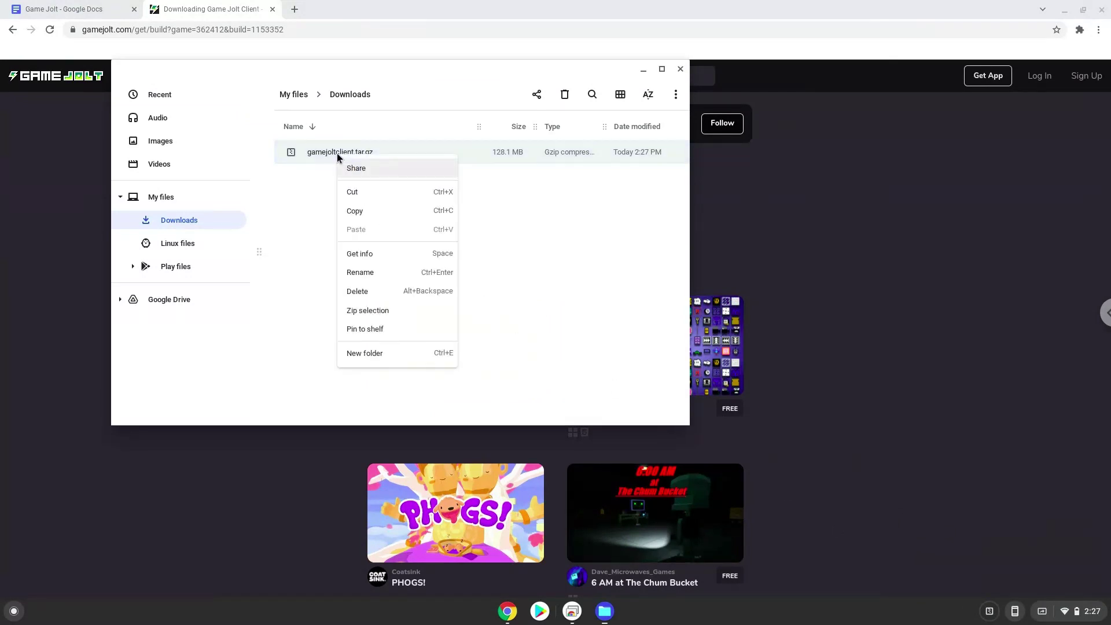
pyautogui.click(350, 193)
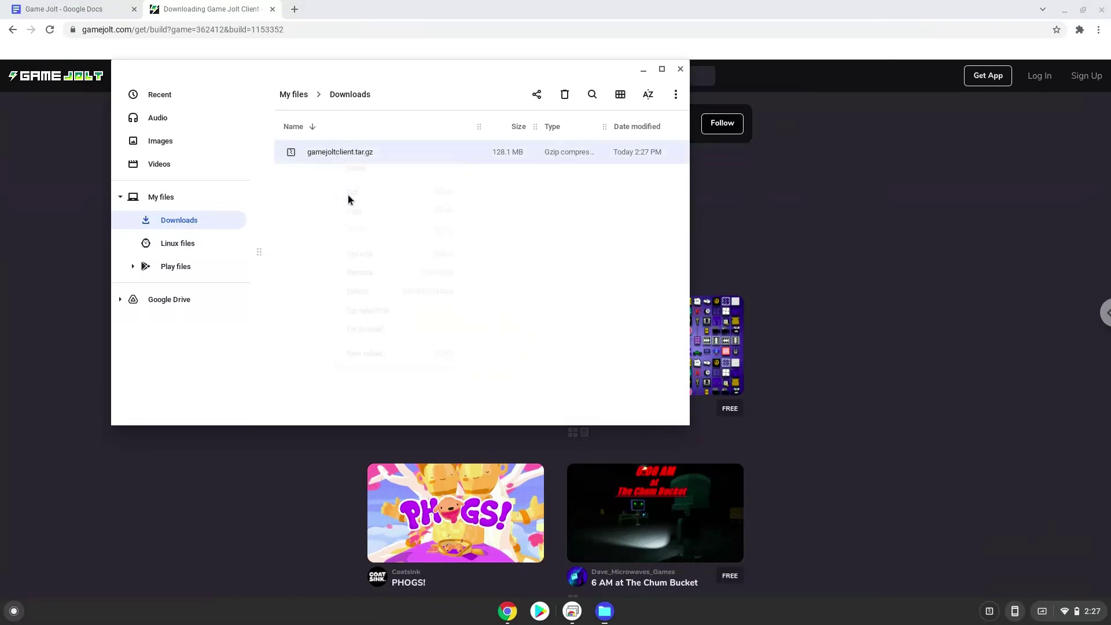
pyautogui.click(202, 248)
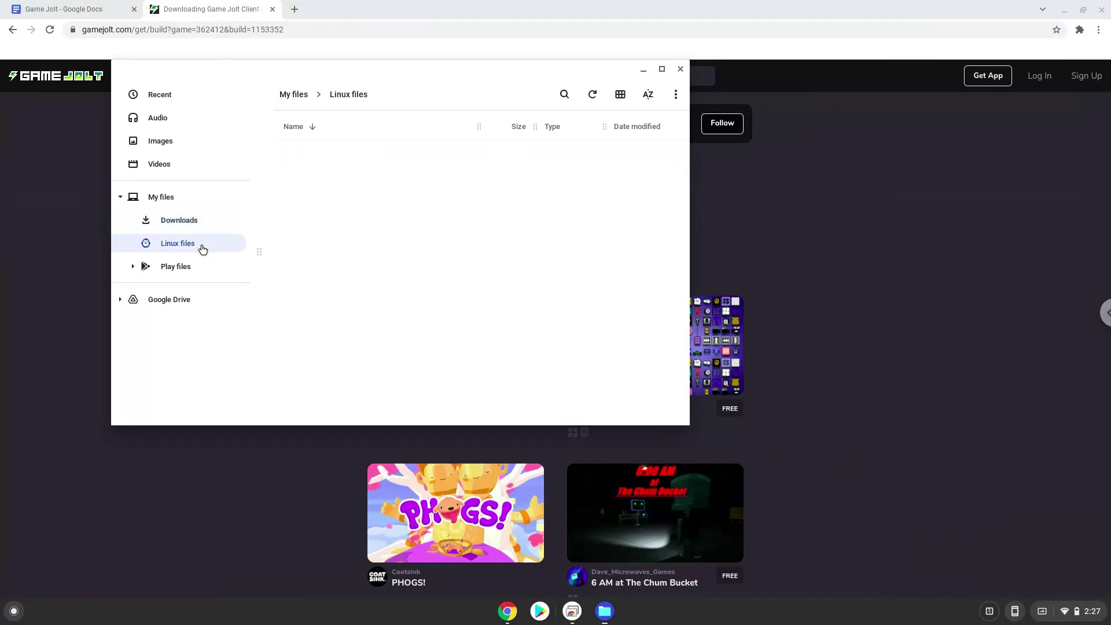
pyautogui.rightClick(341, 246)
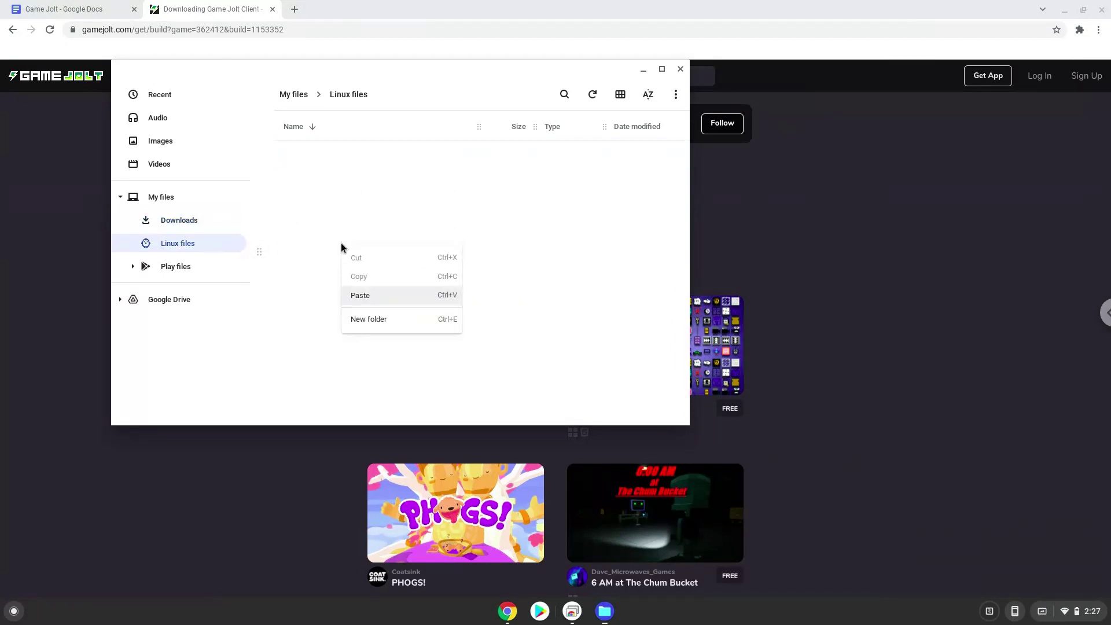
pyautogui.click(360, 296)
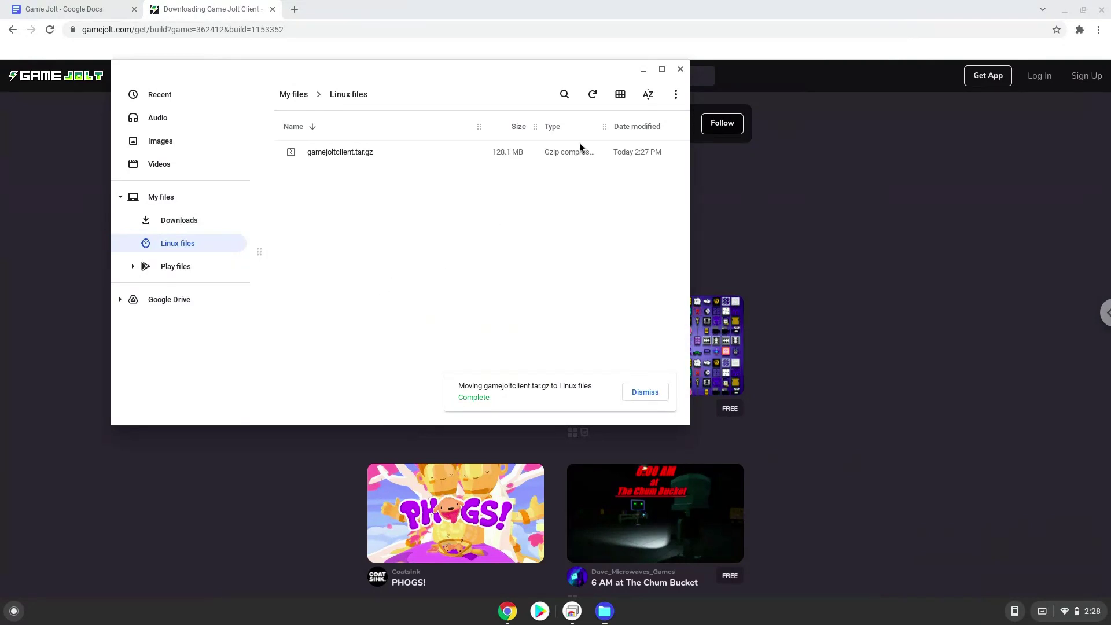
# - Copy 'sudo apt update' from the Game Jolt doc and search the launcher for 'ter'
pyautogui.click(680, 69)
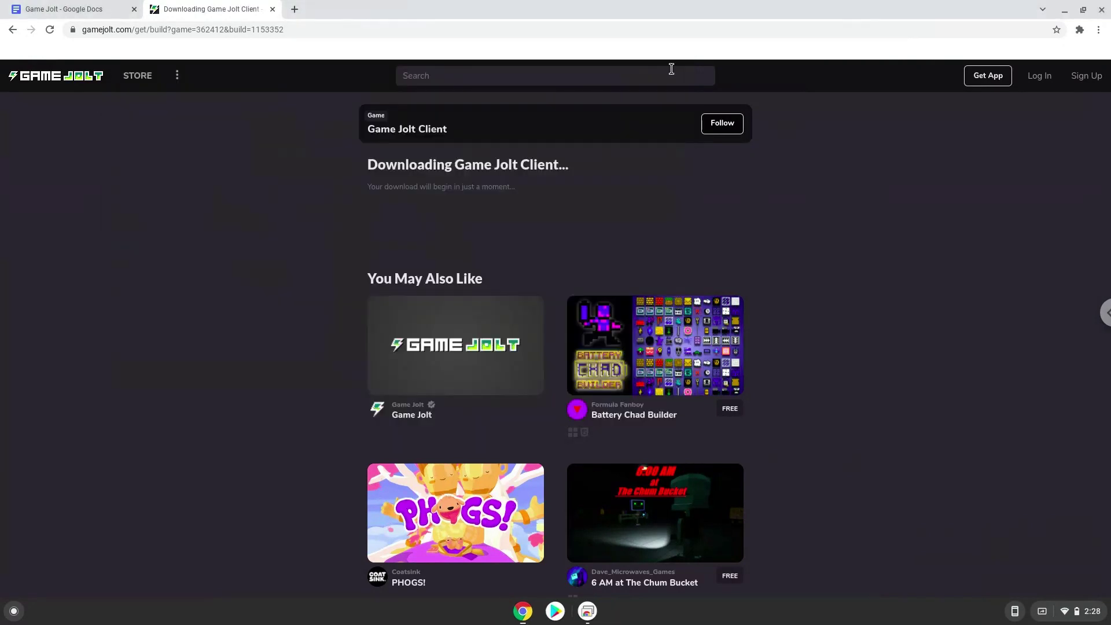
pyautogui.click(95, 8)
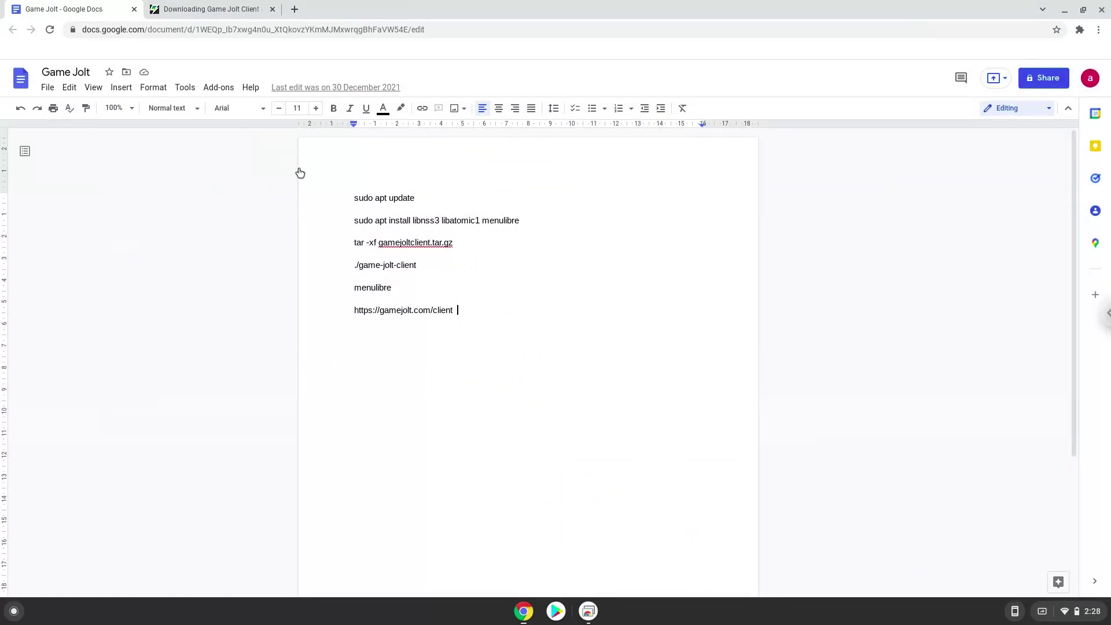
pyautogui.tripleClick(362, 200)
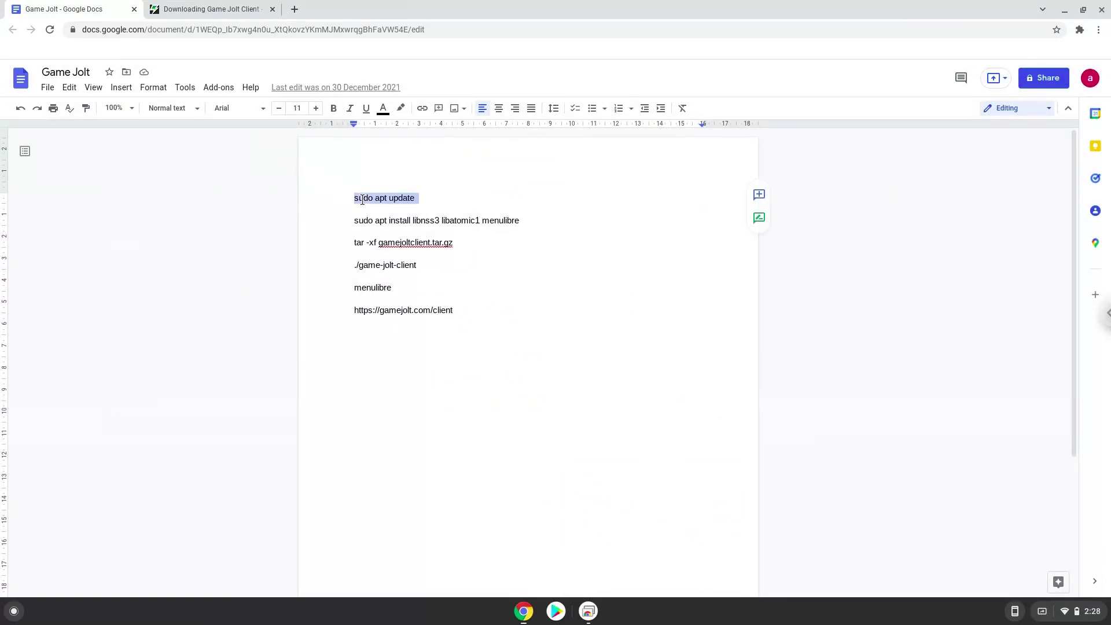
pyautogui.rightClick(363, 202)
pyautogui.click(389, 232)
pyautogui.click(13, 612)
pyautogui.write('terminal')
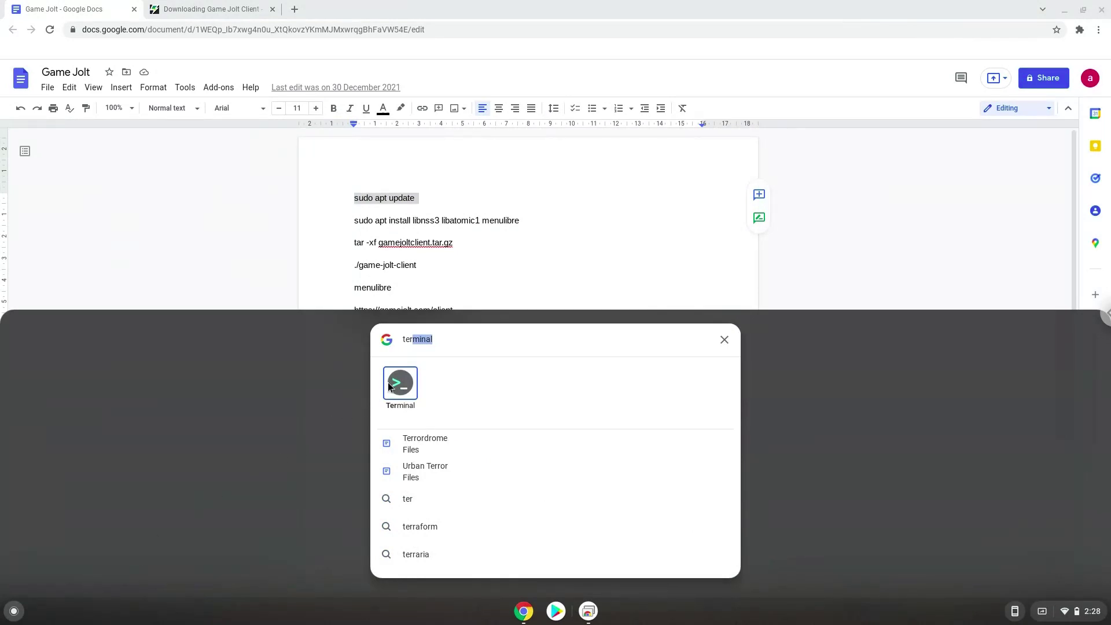
# - Run sudo apt update in Terminal, then return to the Game Jolt doc
pyautogui.click(389, 386)
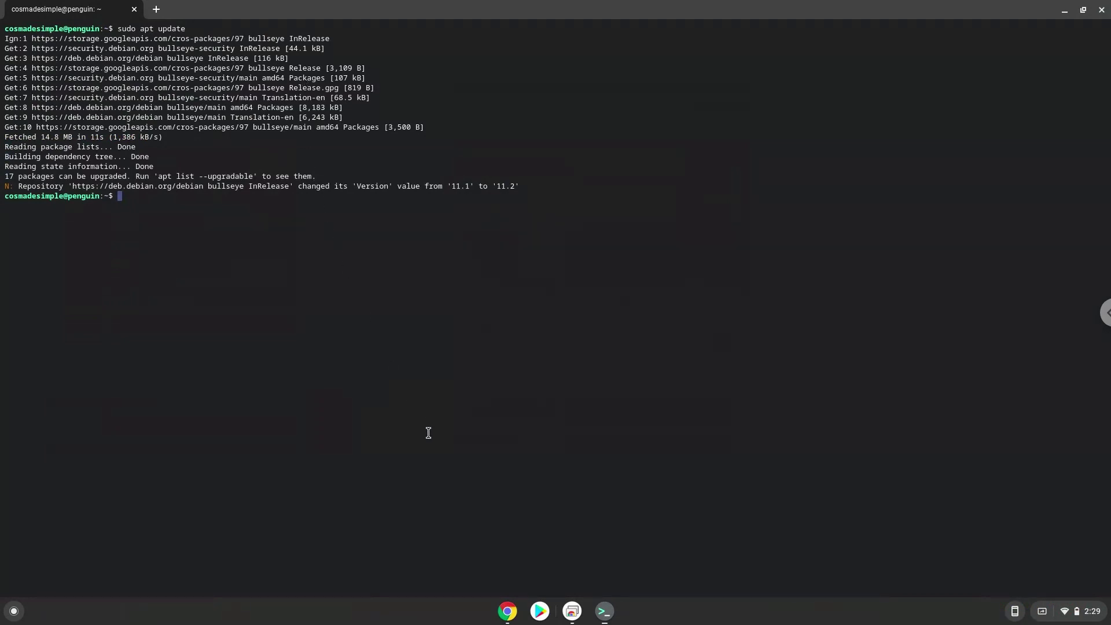
pyautogui.click(504, 614)
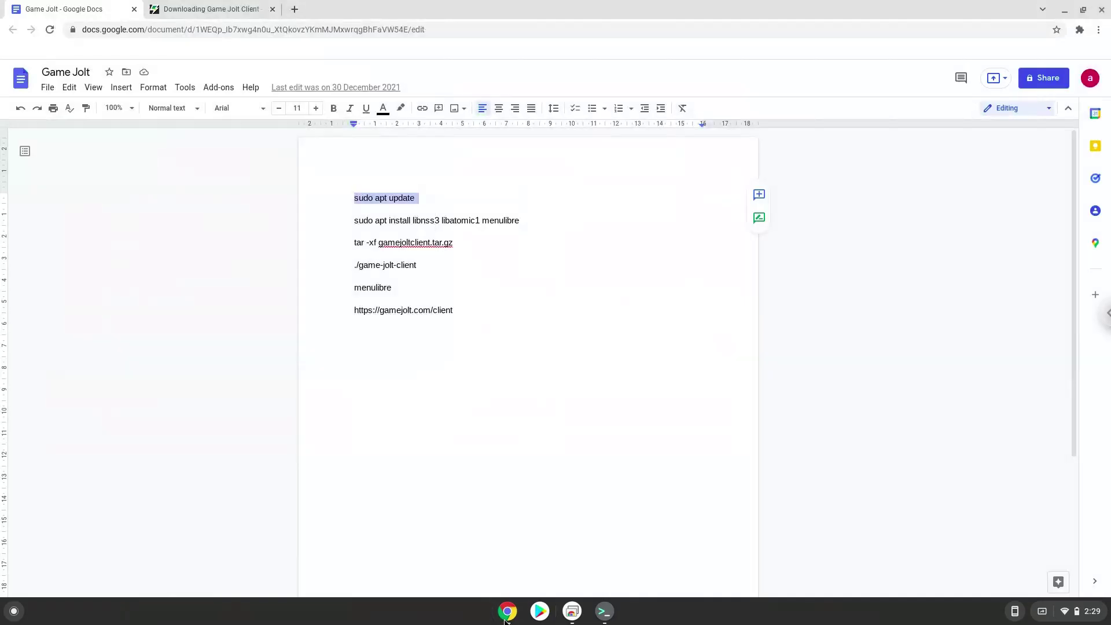
# - Copy and run sudo apt install for libnss3, libatomic1 and menulibre, confirming the install
pyautogui.tripleClick(431, 220)
pyautogui.rightClick(432, 221)
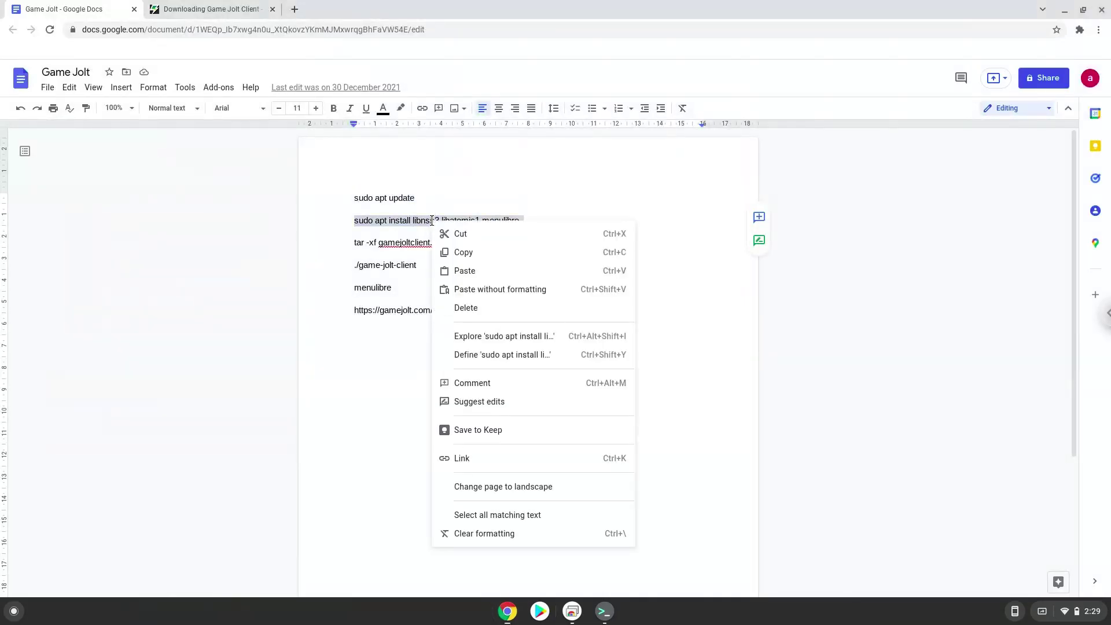
pyautogui.click(452, 253)
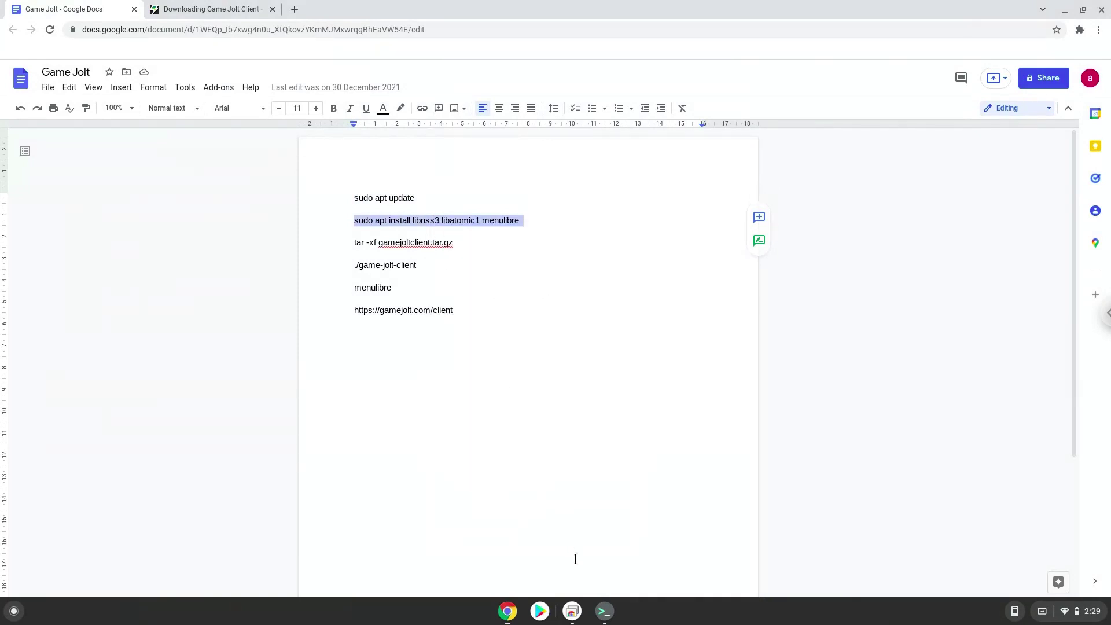
pyautogui.click(604, 611)
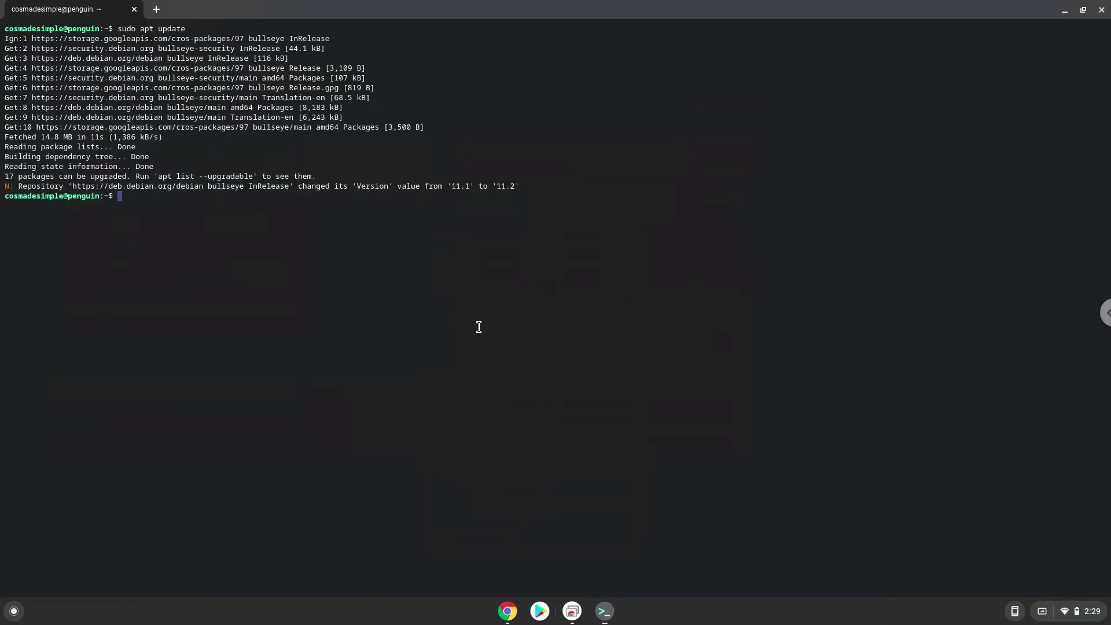
pyautogui.hotkey('ctrl', 'shift', 'v')
pyautogui.press('Return')
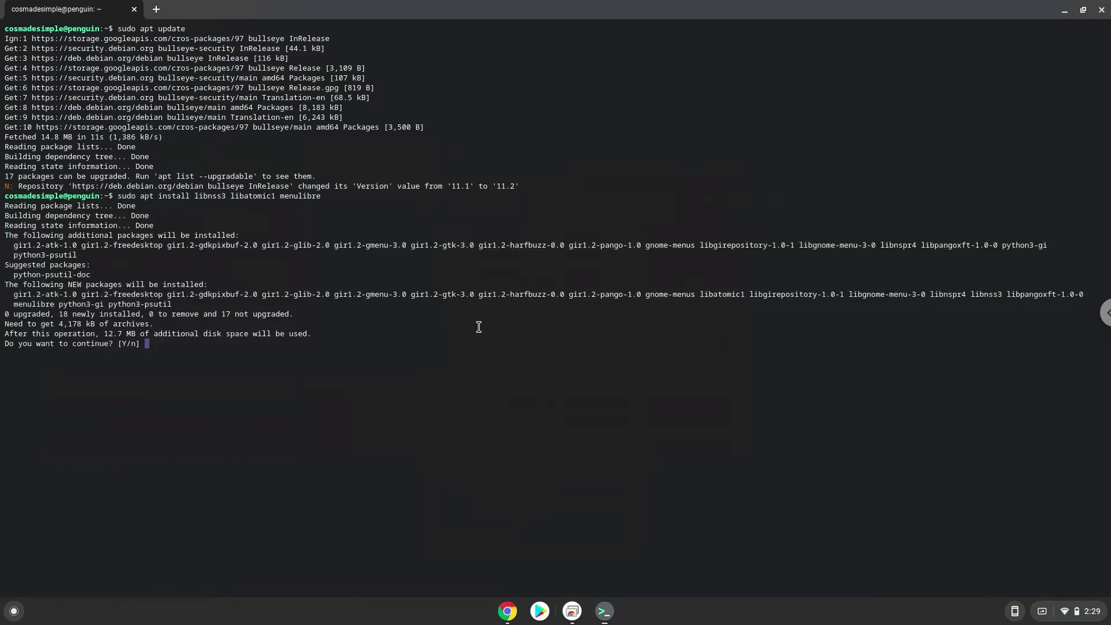
pyautogui.press('Return')
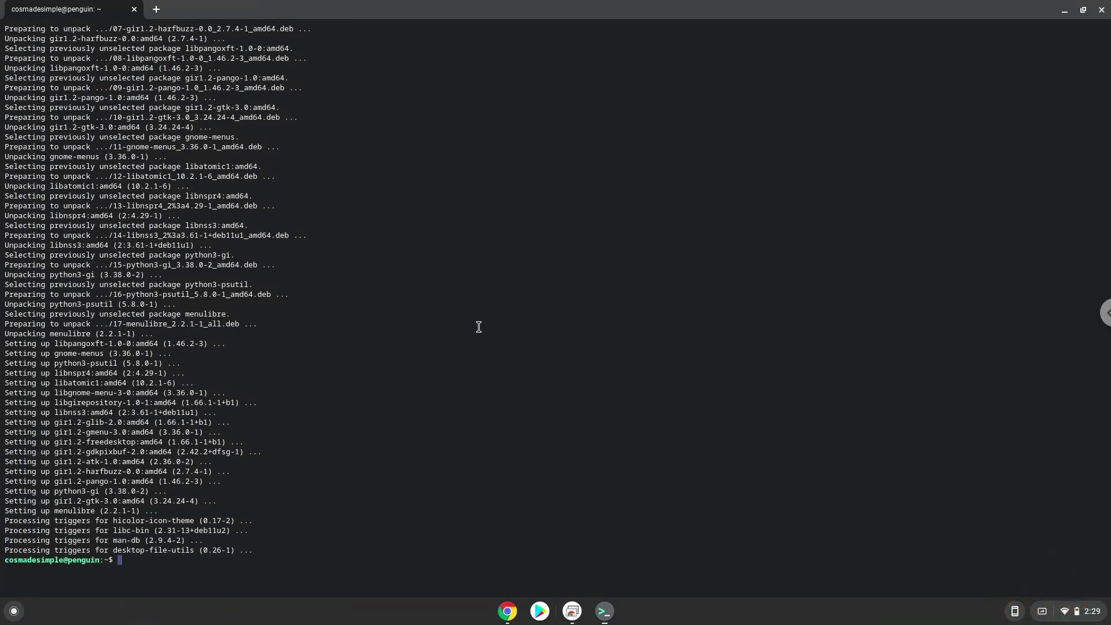
pyautogui.click(502, 613)
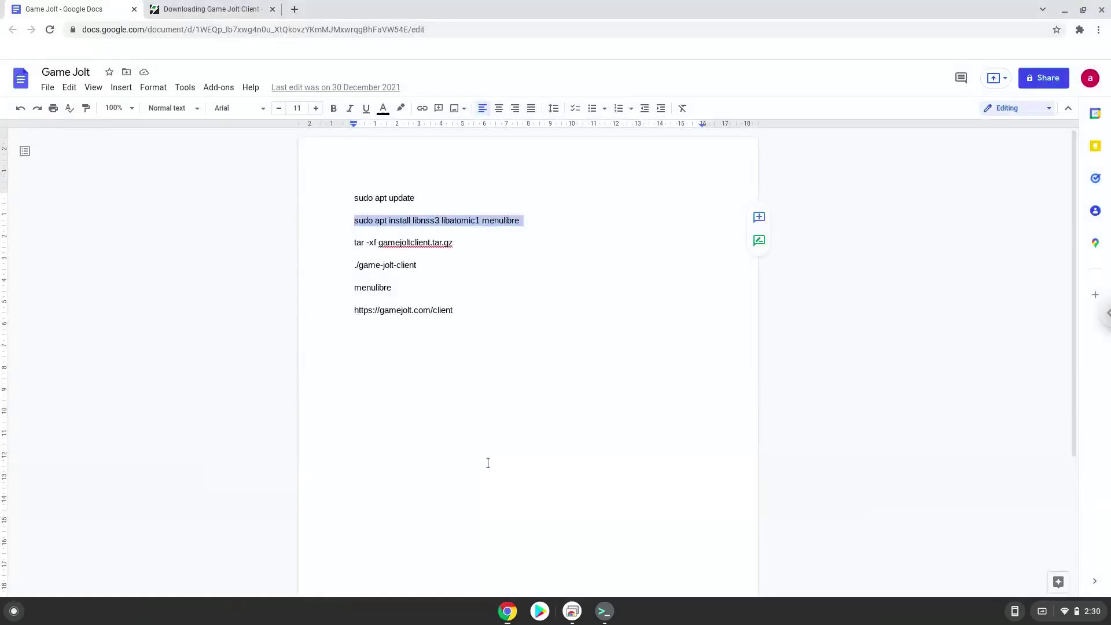
# - Copy tar -xf gamejoltclient.tar.gz from the doc and run it in Terminal
pyautogui.tripleClick(431, 242)
pyautogui.rightClick(431, 242)
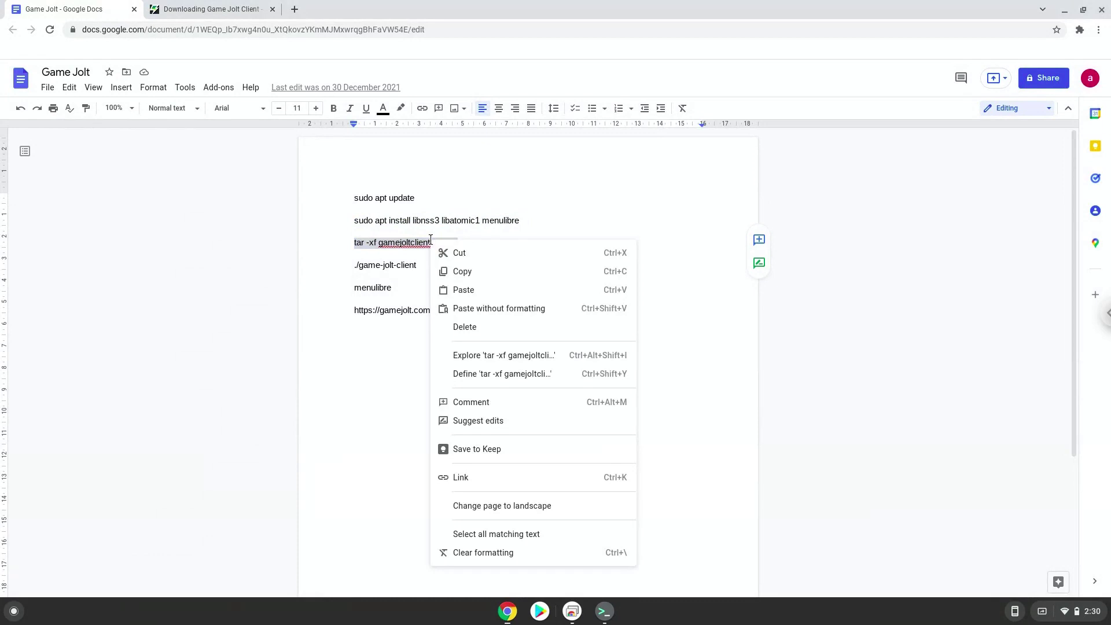
pyautogui.click(458, 272)
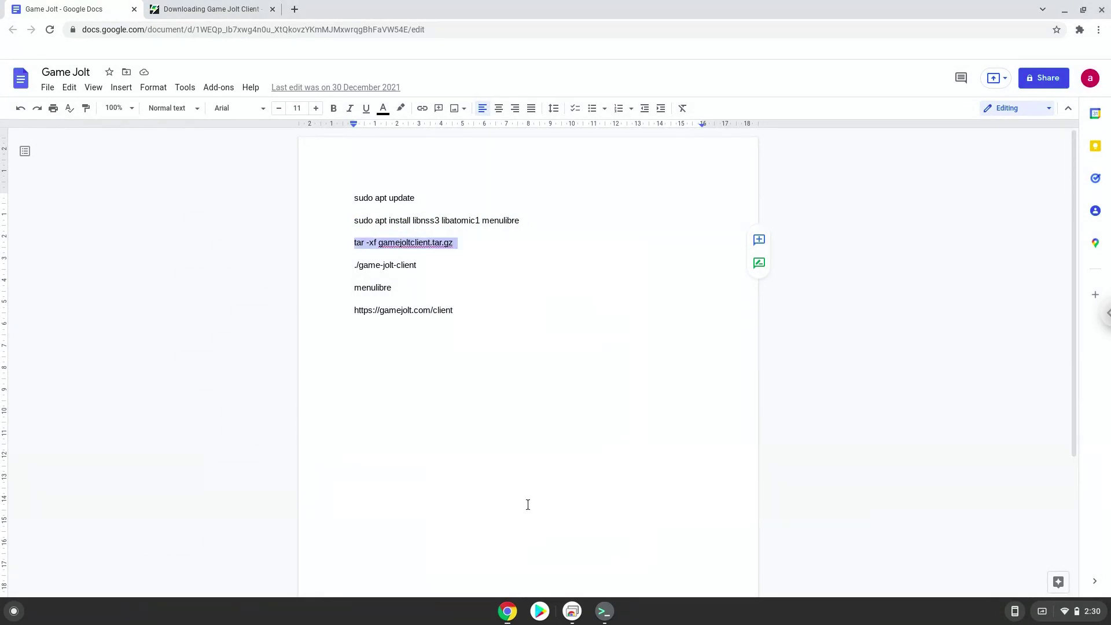
pyautogui.click(604, 612)
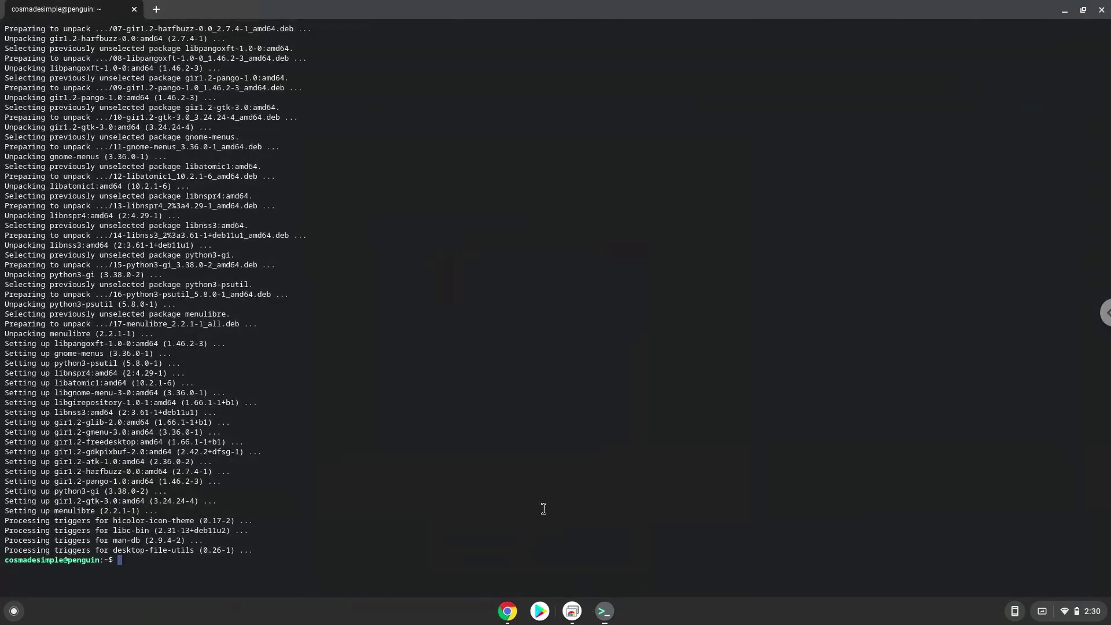
pyautogui.hotkey('ctrl', 'shift', 'v')
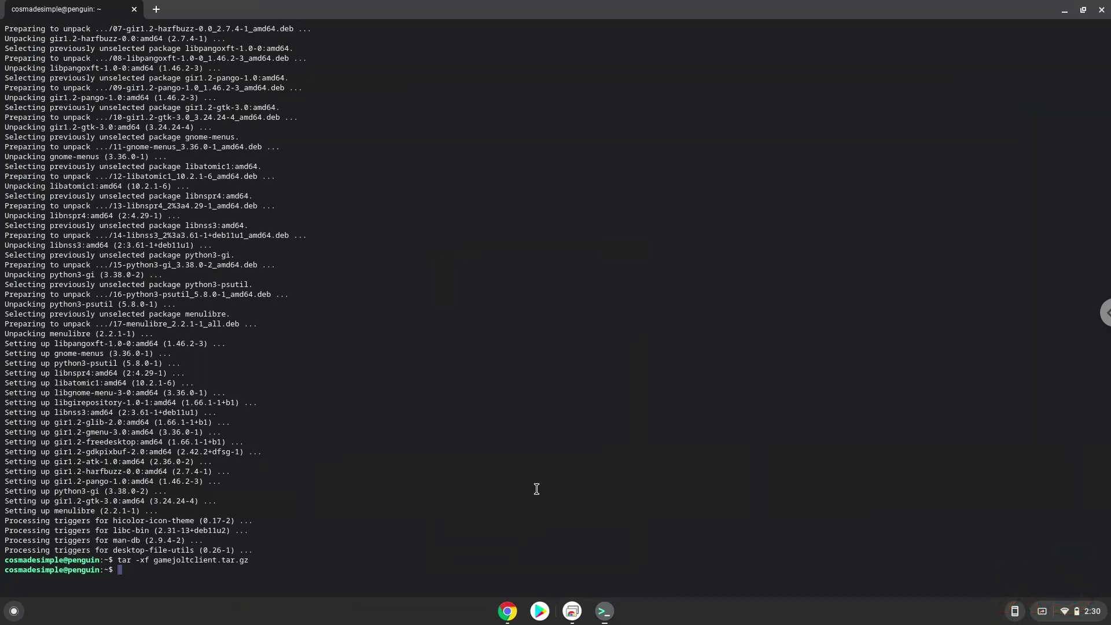
# - Copy ./game-jolt-client from the doc and run it in Terminal to launch the client
pyautogui.click(513, 618)
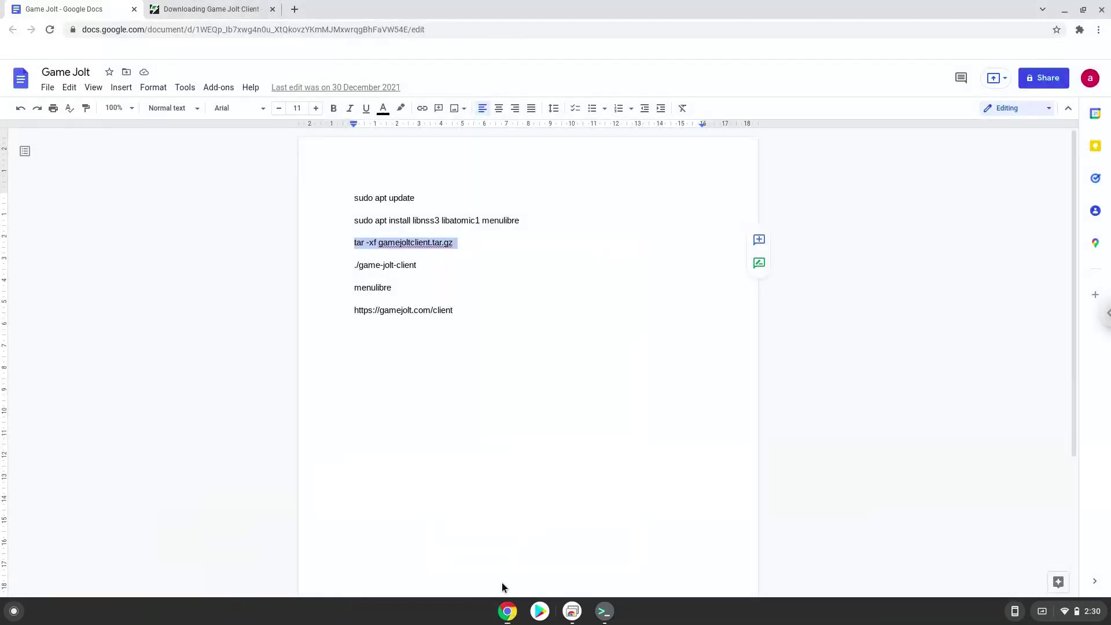
pyautogui.tripleClick(383, 266)
pyautogui.rightClick(383, 266)
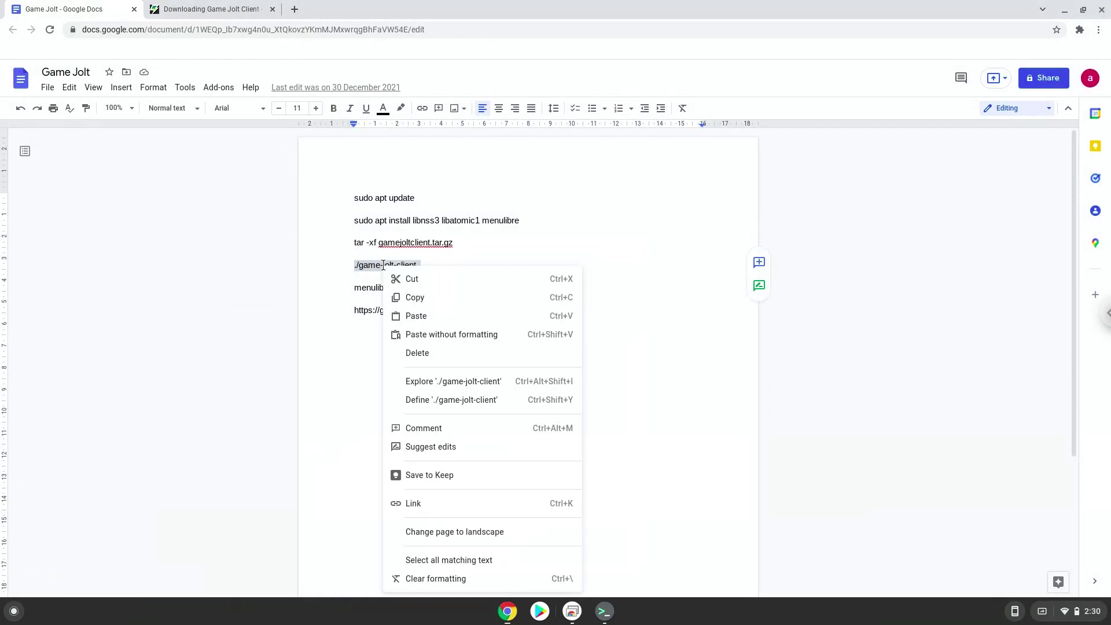
pyautogui.click(411, 296)
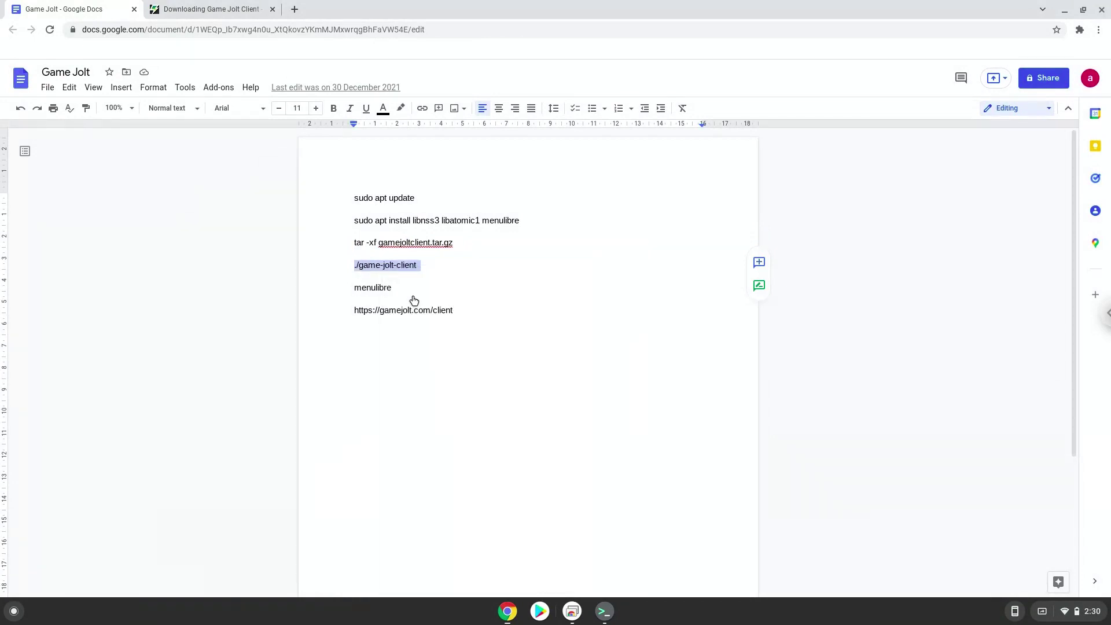
pyautogui.click(604, 611)
pyautogui.hotkey('ctrl', 'shift', 'v')
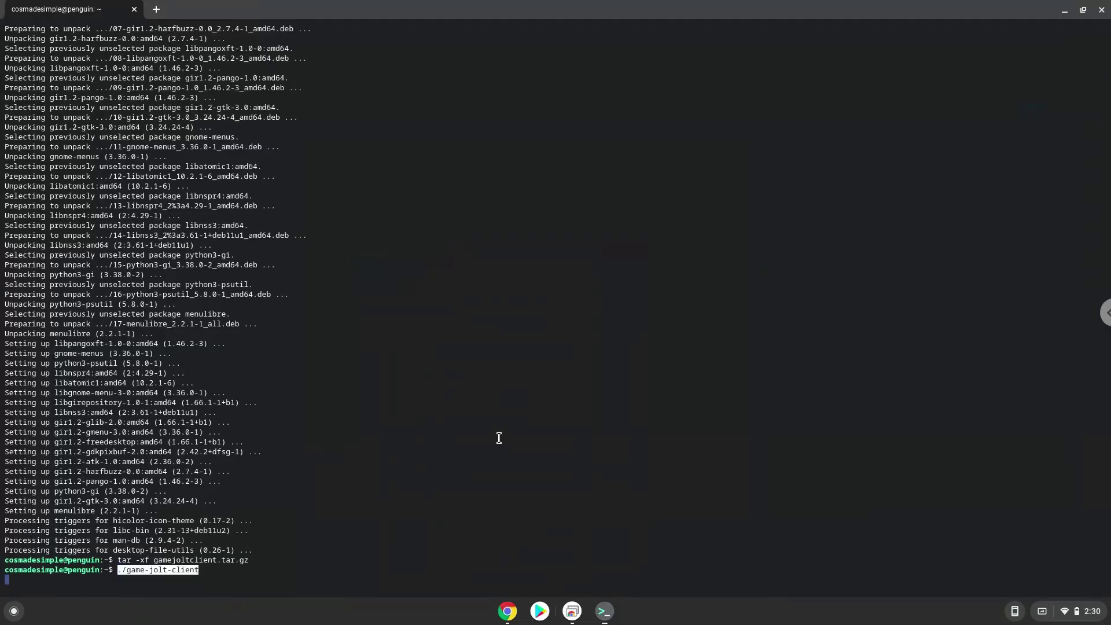
pyautogui.press('Return')
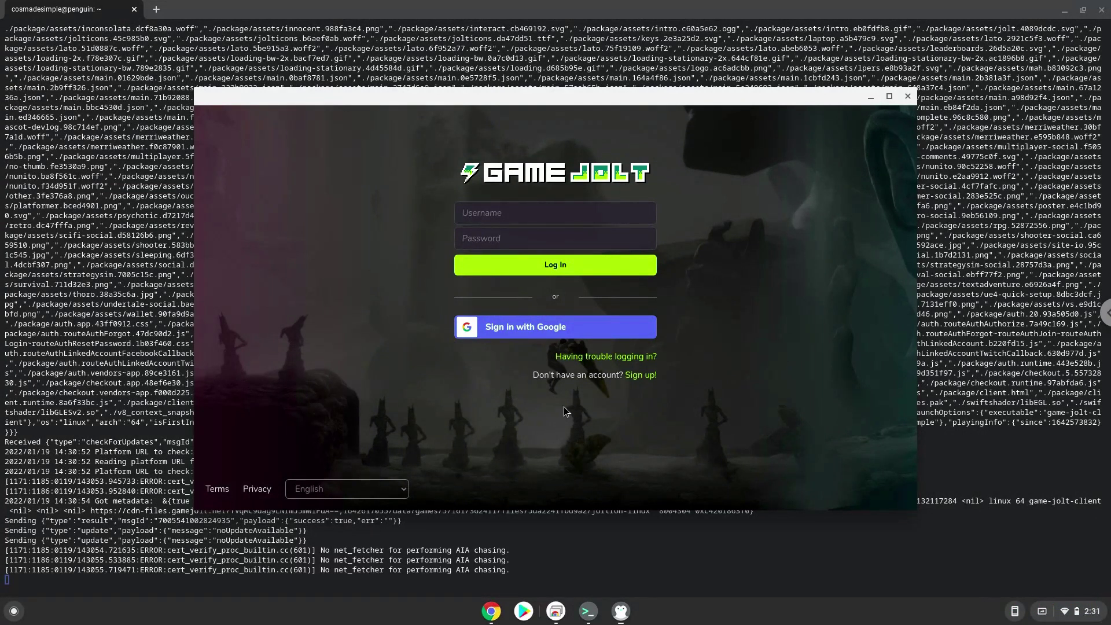
# - Close the Game Jolt window, then copy 'menulibre' from the doc and run it in Terminal
pyautogui.click(906, 97)
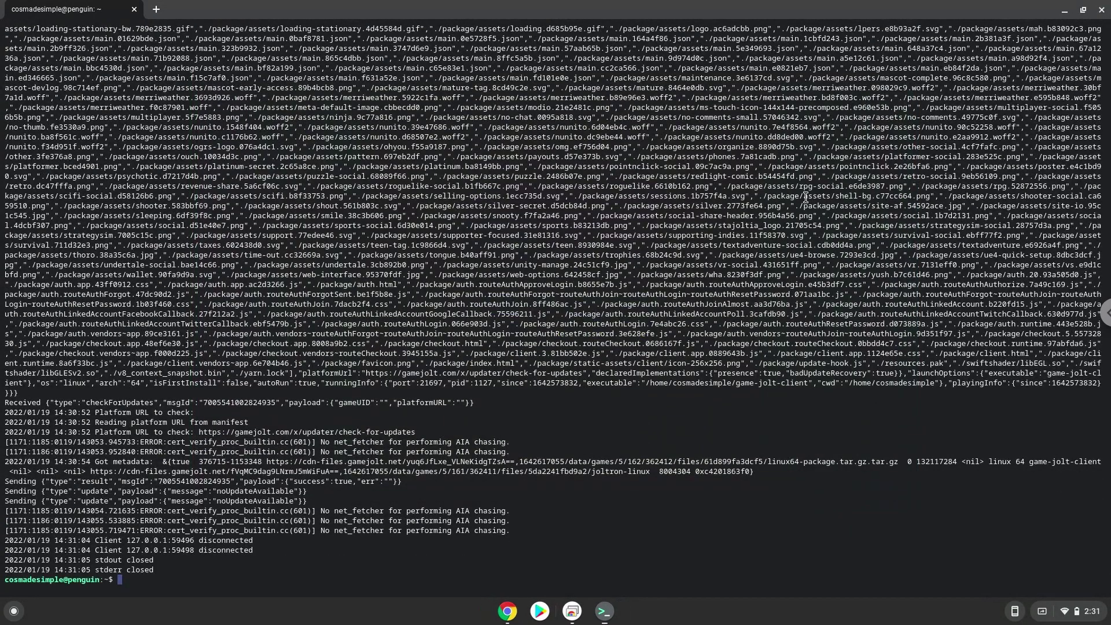
pyautogui.click(506, 610)
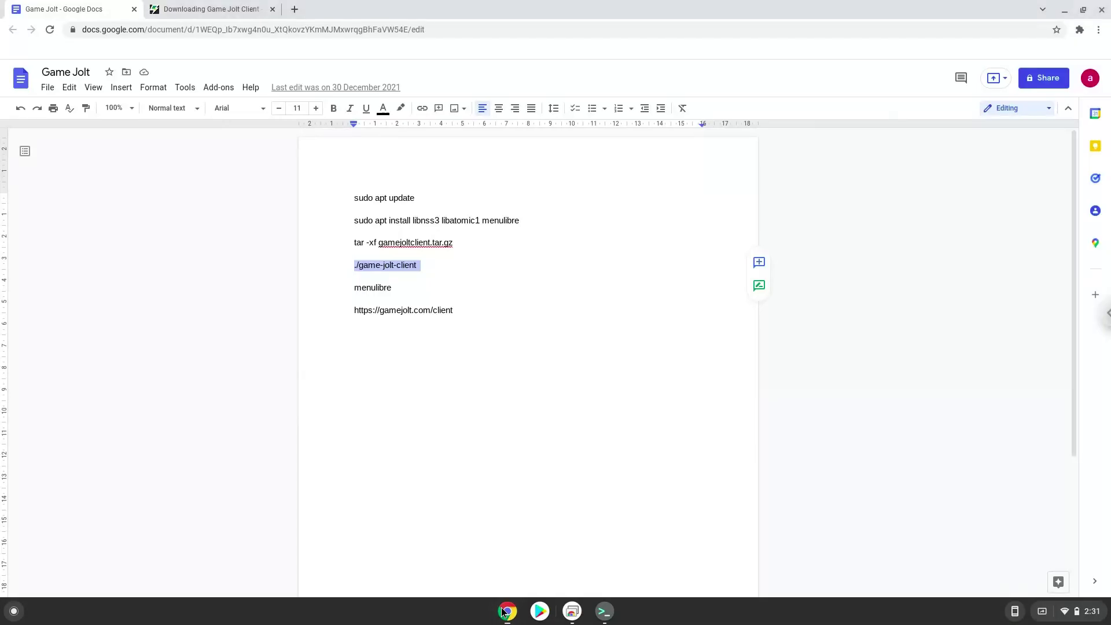
pyautogui.doubleClick(380, 287)
pyautogui.rightClick(380, 286)
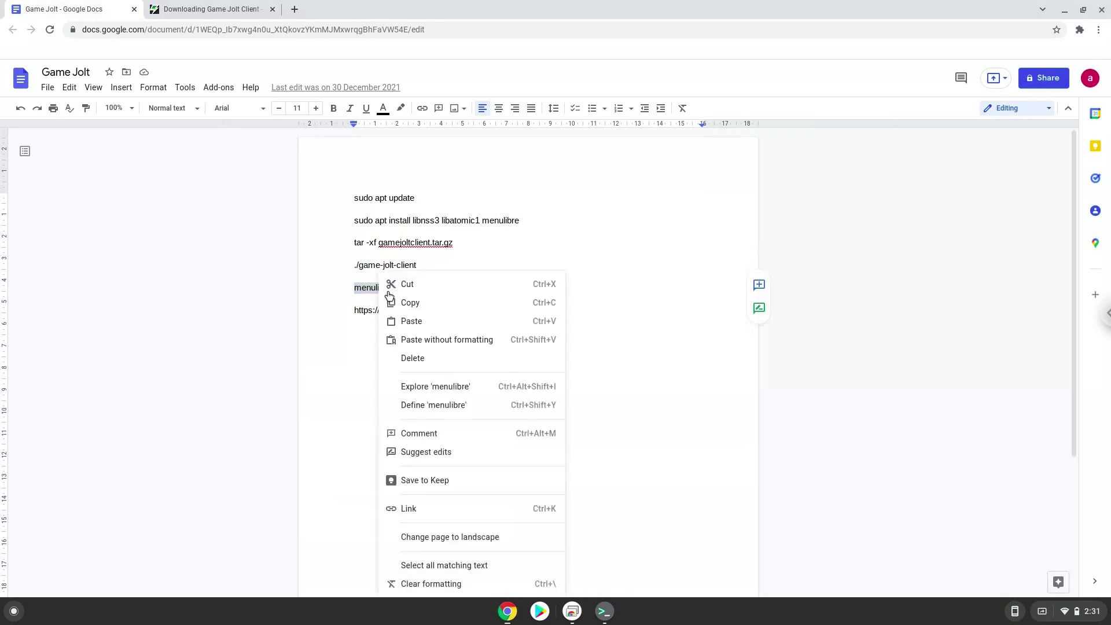
pyautogui.click(405, 302)
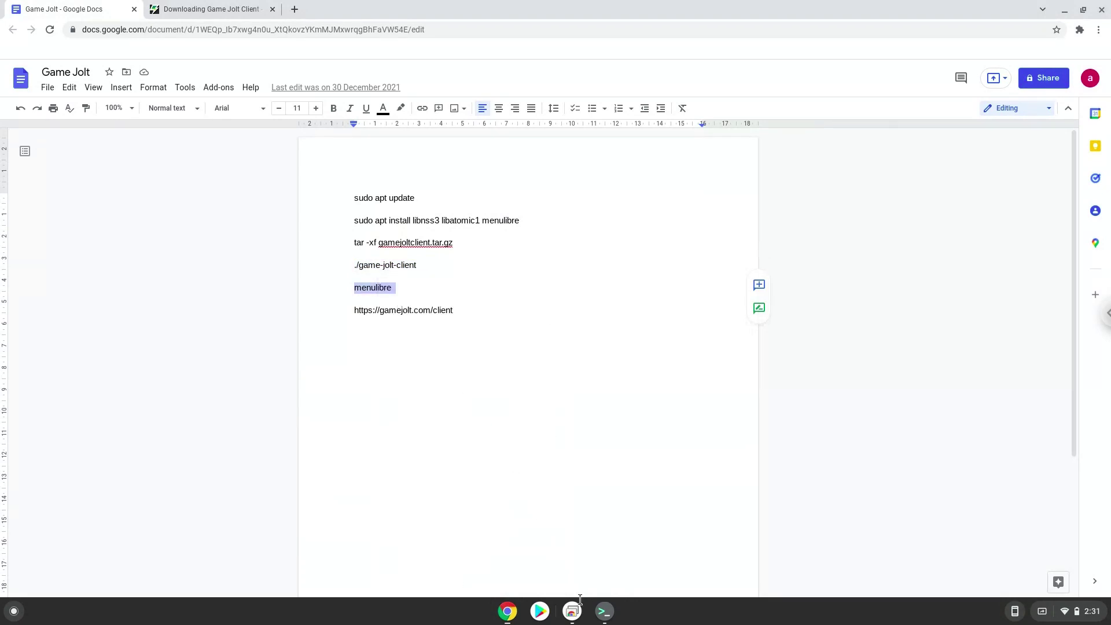
pyautogui.click(604, 611)
pyautogui.hotkey('ctrl', 'shift', 'v')
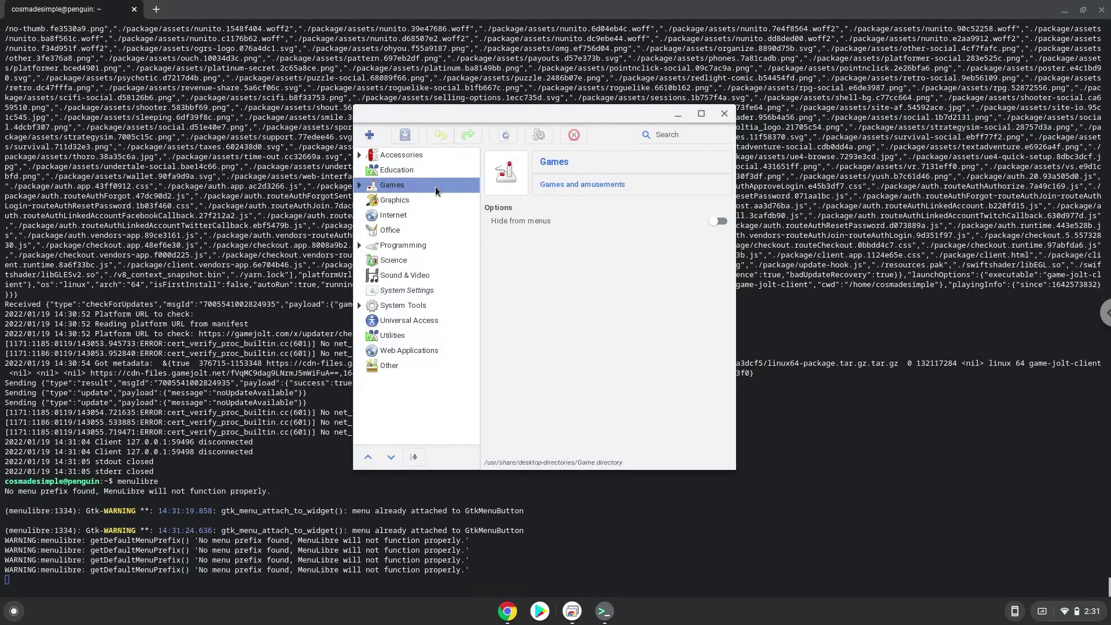
# - Add a new launcher named 'Game Jolt' under the Games category
pyautogui.click(433, 184)
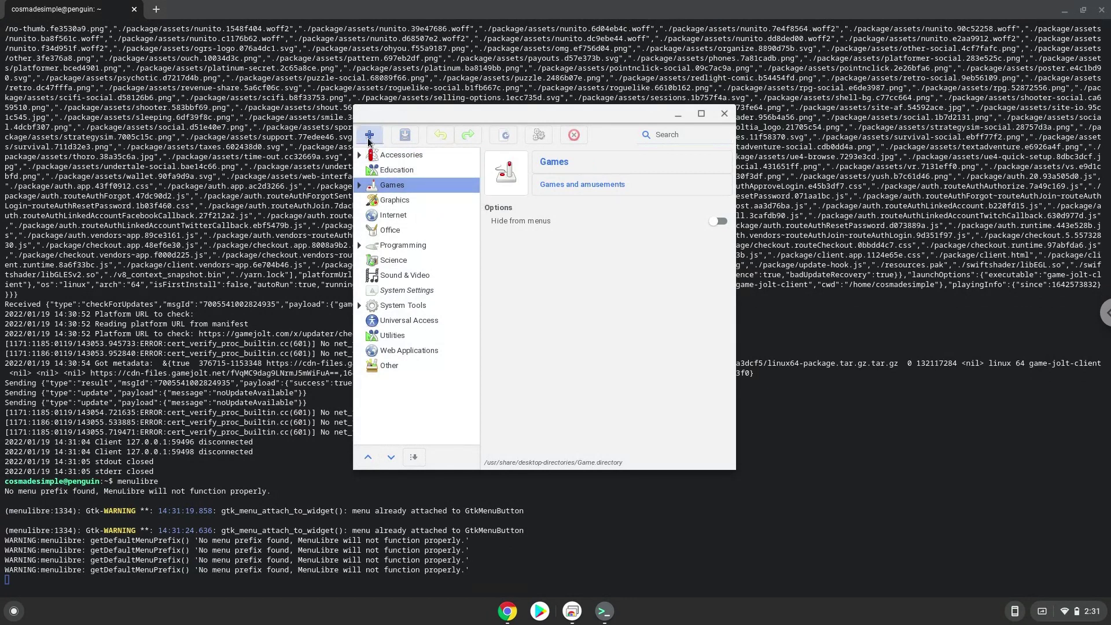
pyautogui.click(368, 141)
pyautogui.click(375, 154)
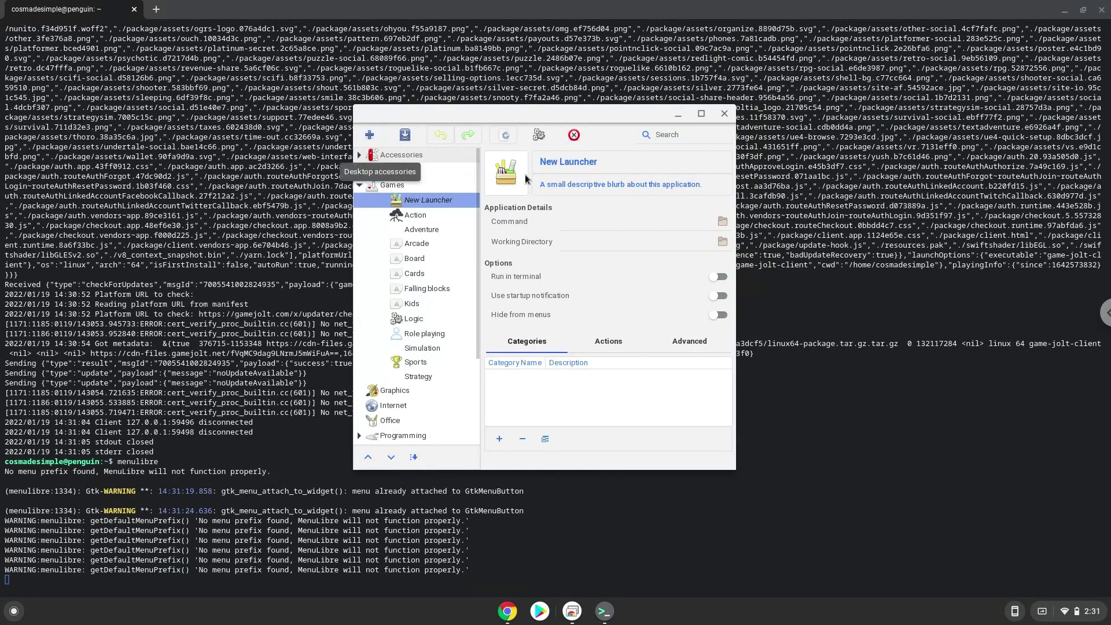
pyautogui.click(549, 166)
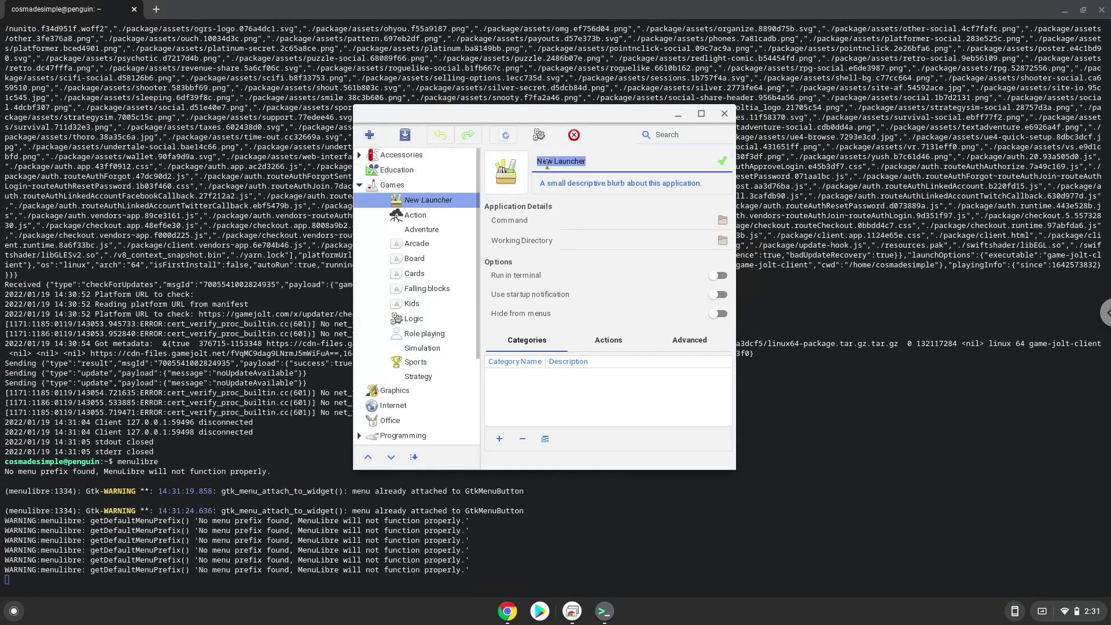
pyautogui.write('Game Jolt')
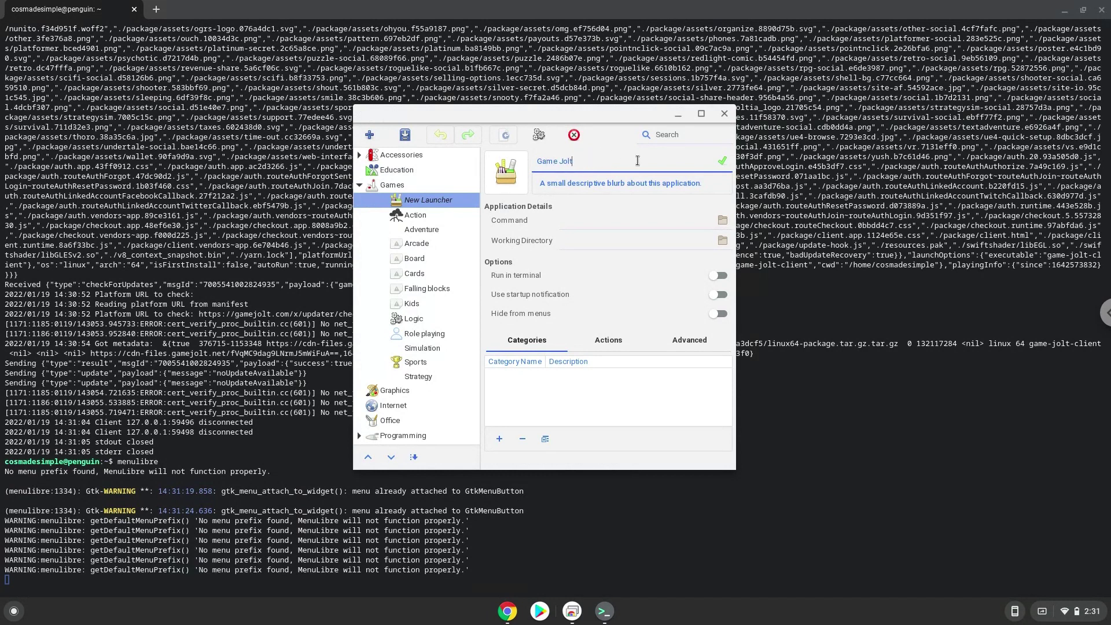
pyautogui.click(723, 163)
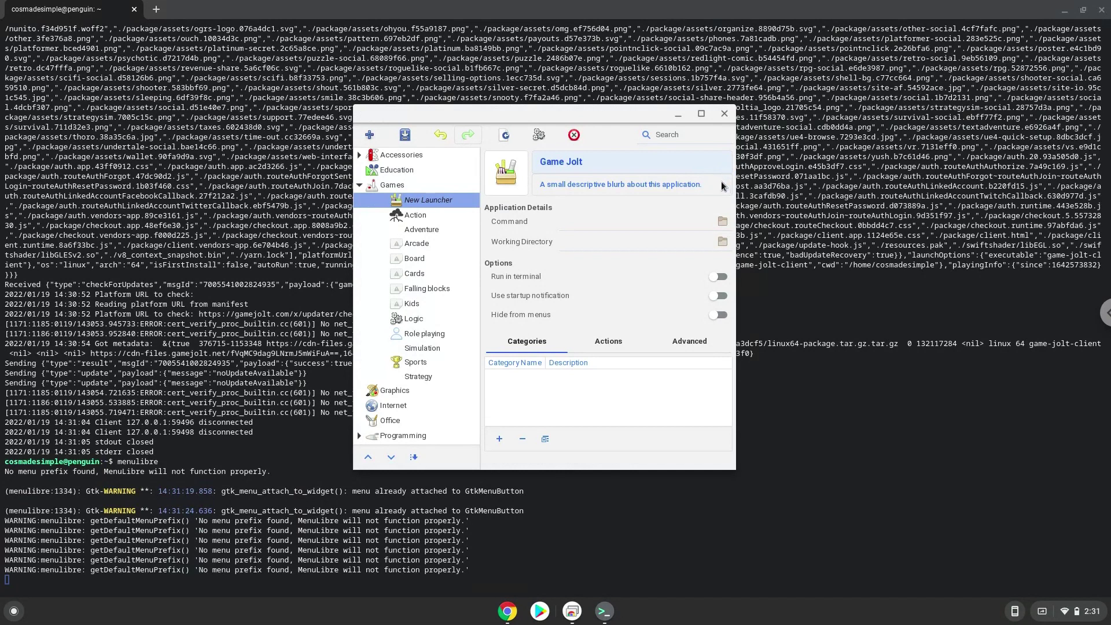
# - Set the launcher's command to game-jolt-client from the home folder and save it
pyautogui.click(722, 221)
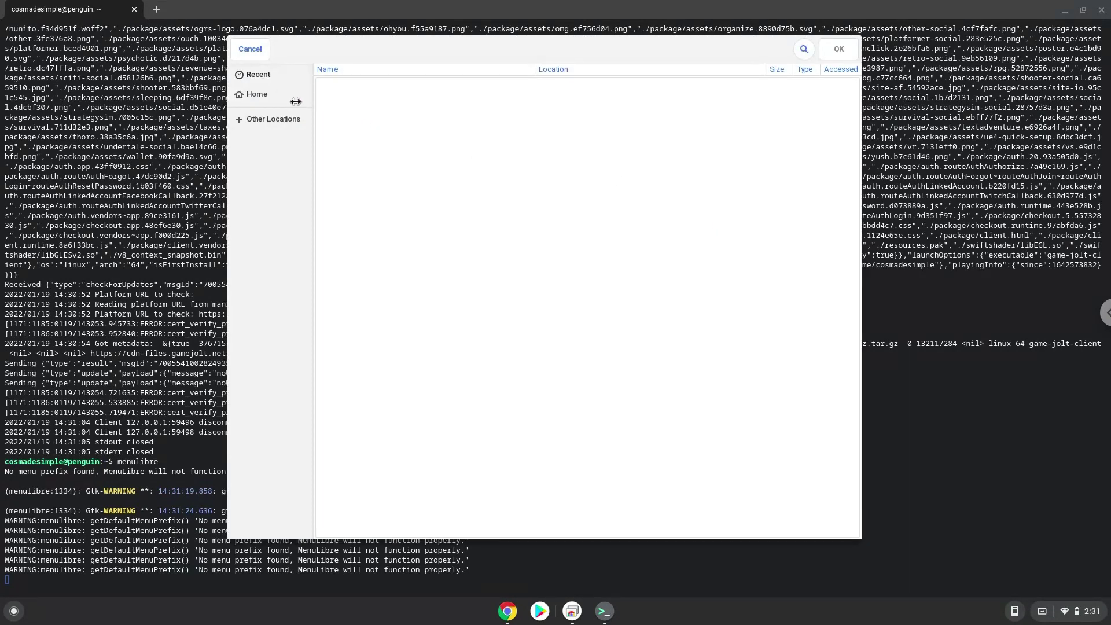
pyautogui.click(269, 93)
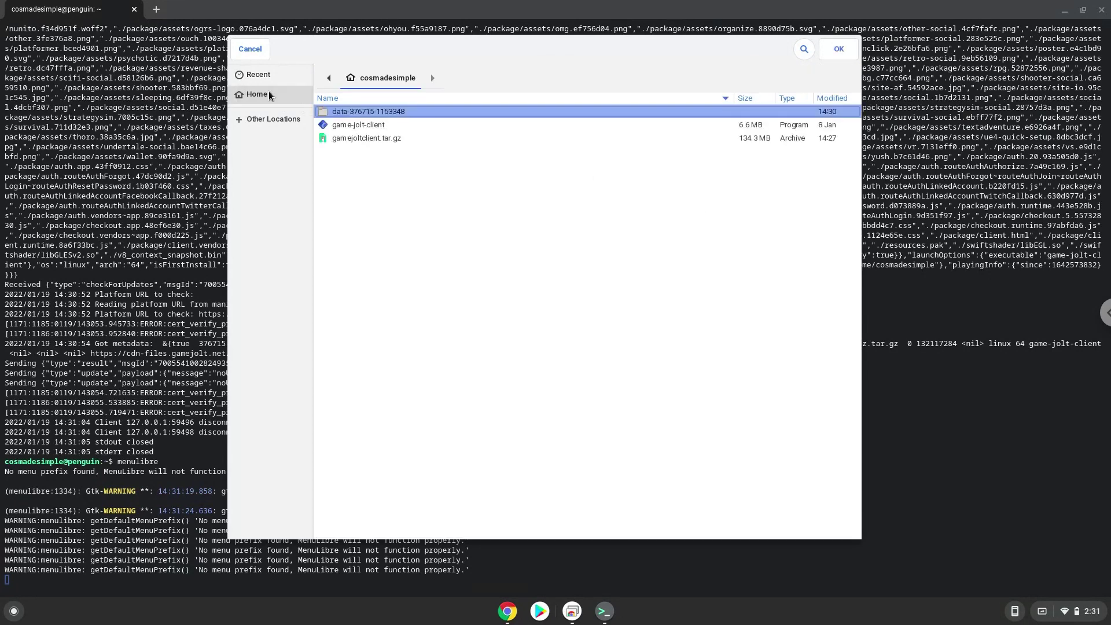
pyautogui.doubleClick(340, 125)
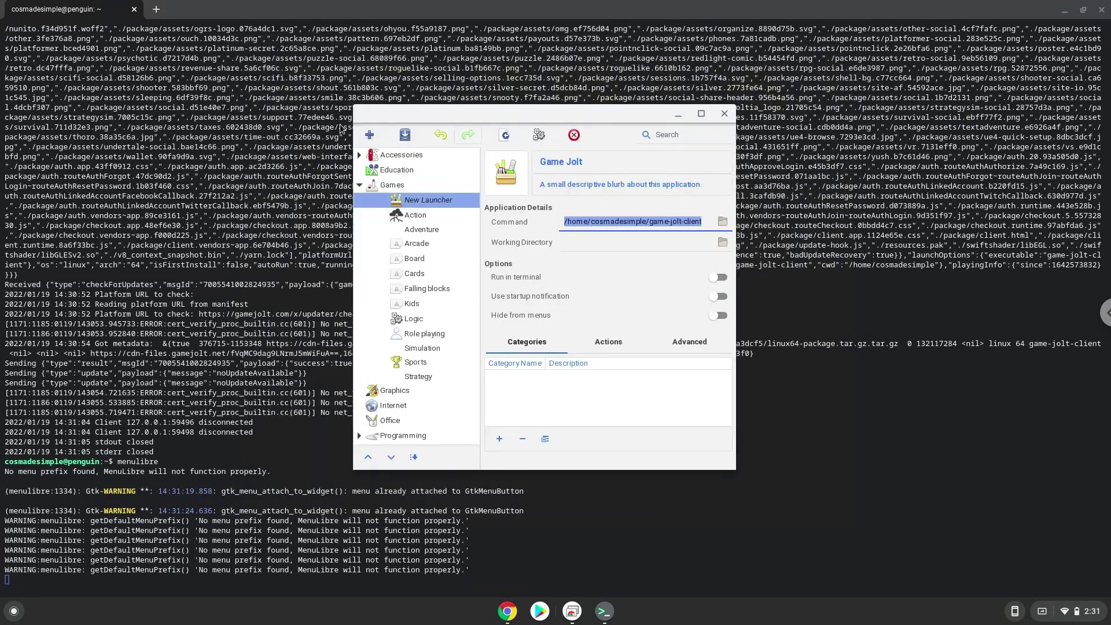
pyautogui.click(405, 139)
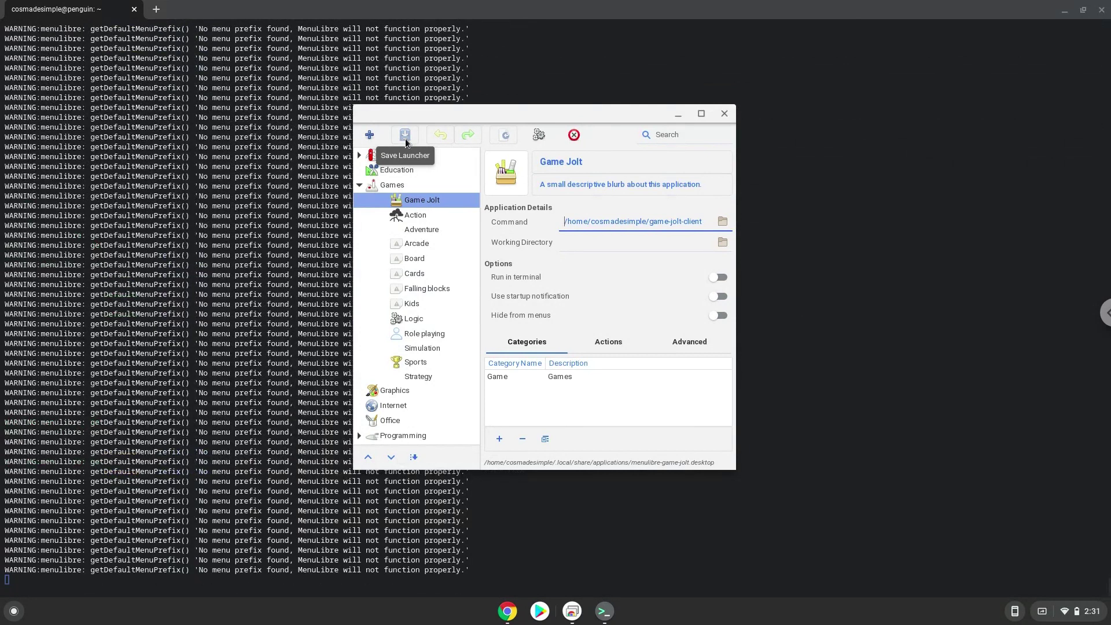
# - Close MenuLibre and the Linux terminal, then expand the Launcher's full app list showing Game Jolt
pyautogui.click(727, 114)
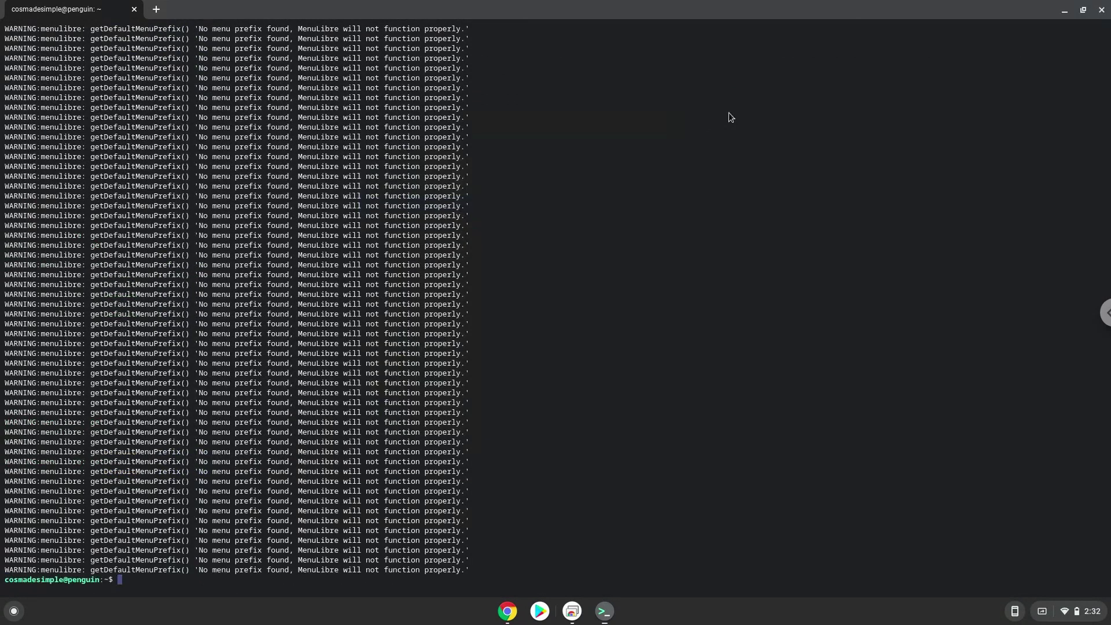
pyautogui.click(1102, 10)
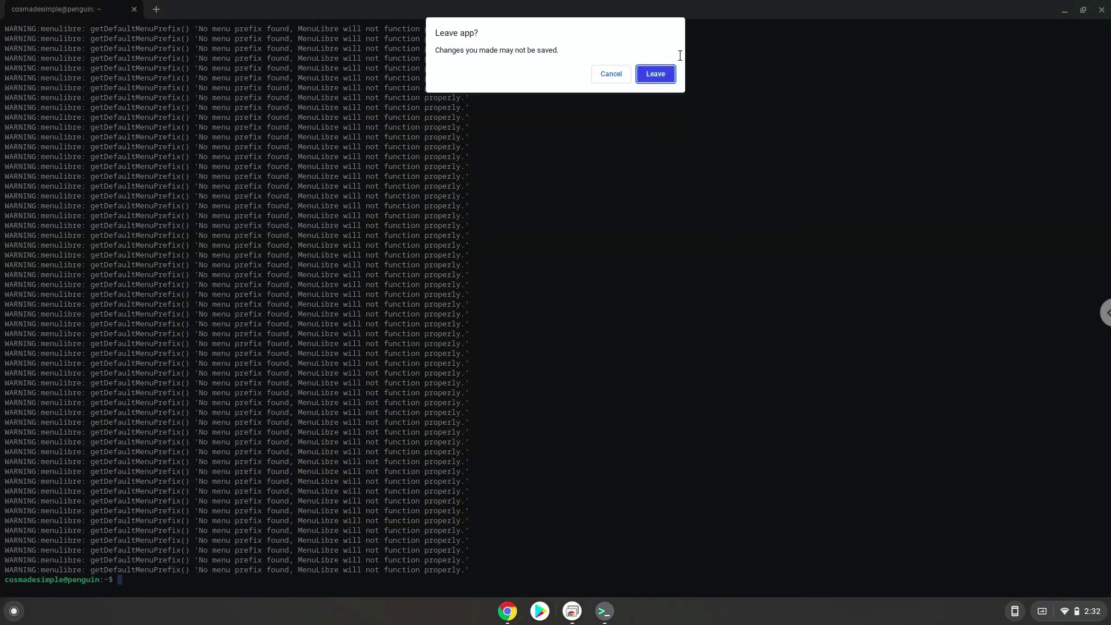
pyautogui.click(650, 71)
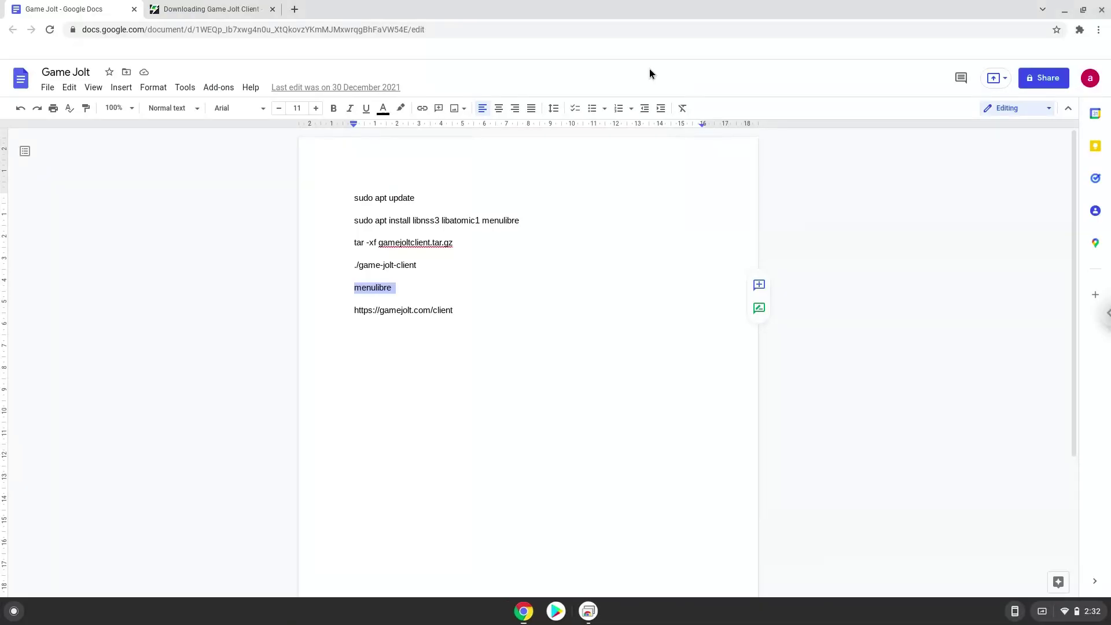
pyautogui.click(17, 614)
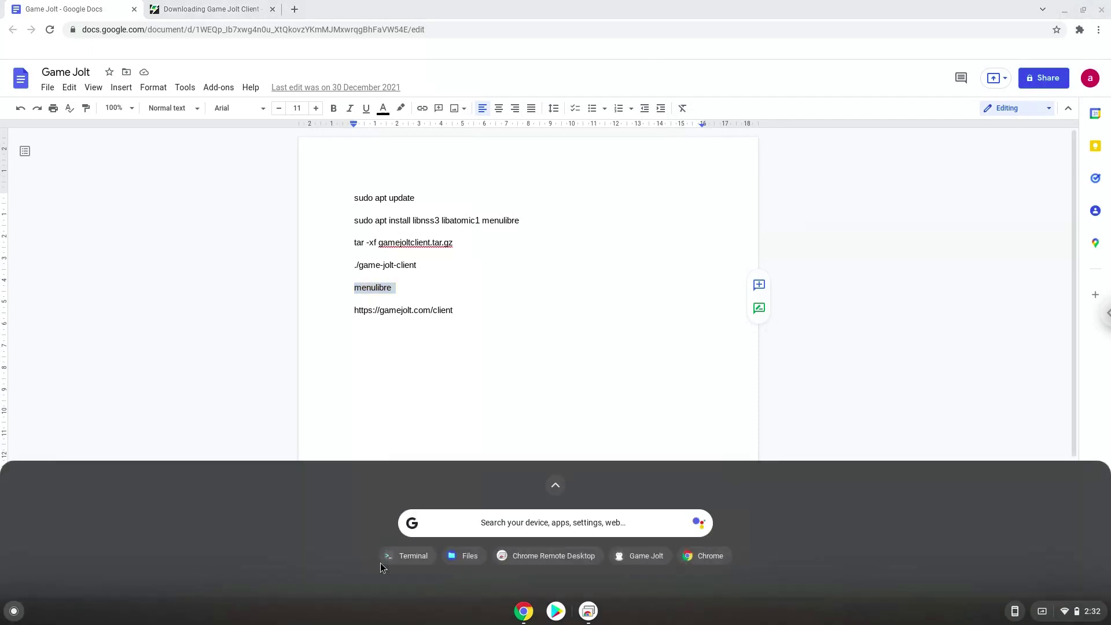
pyautogui.click(557, 489)
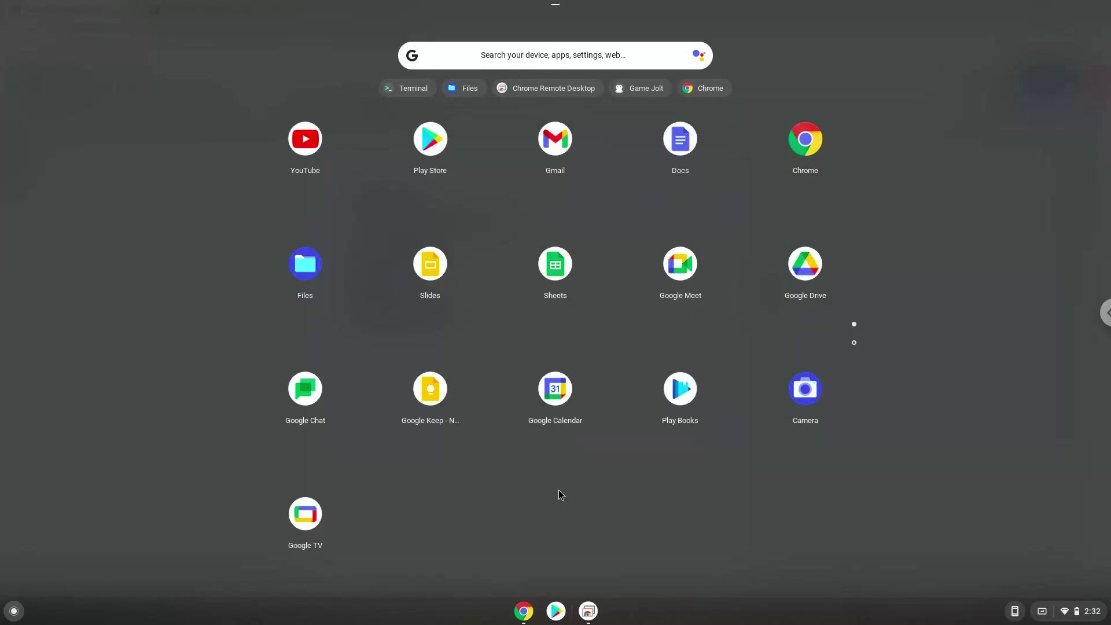